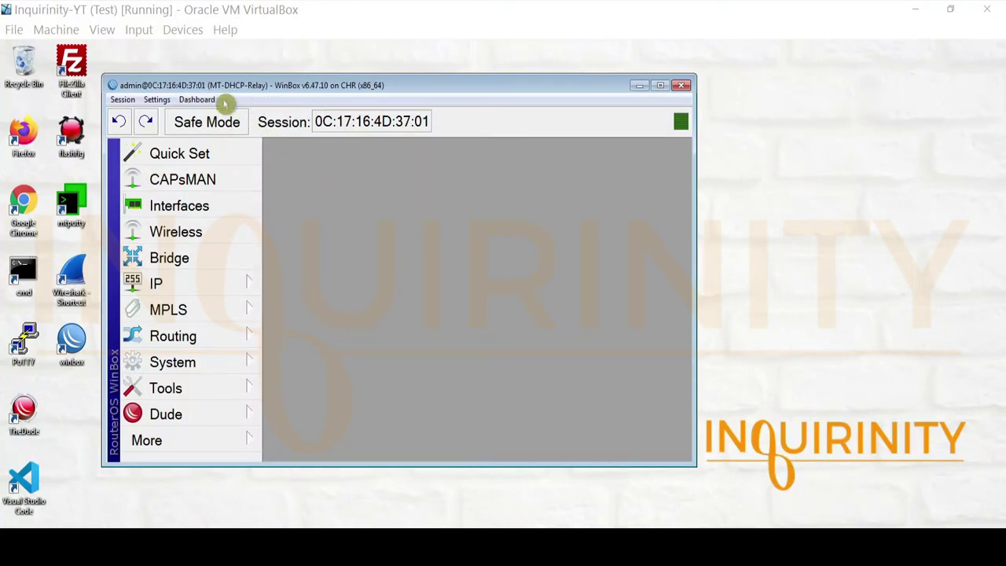
Open bridge1's Ports list showing ether2, ether3 and ether4
left_click(204, 261)
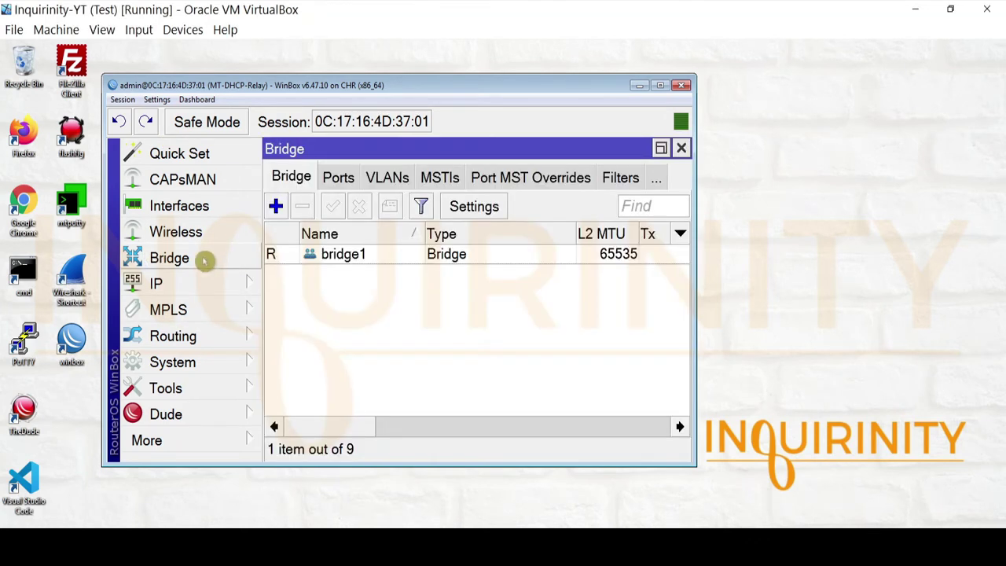
left_click(324, 259)
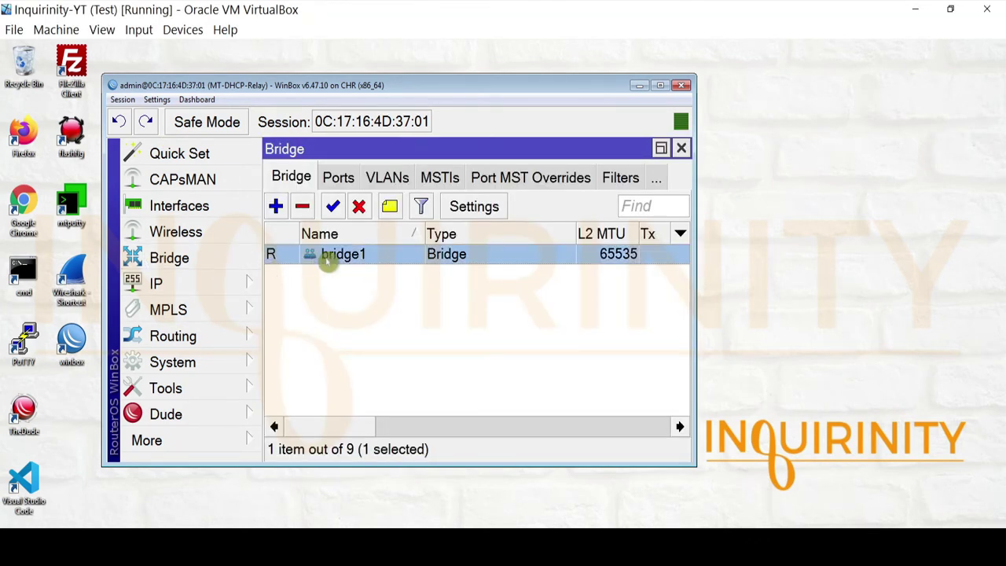
left_click(338, 181)
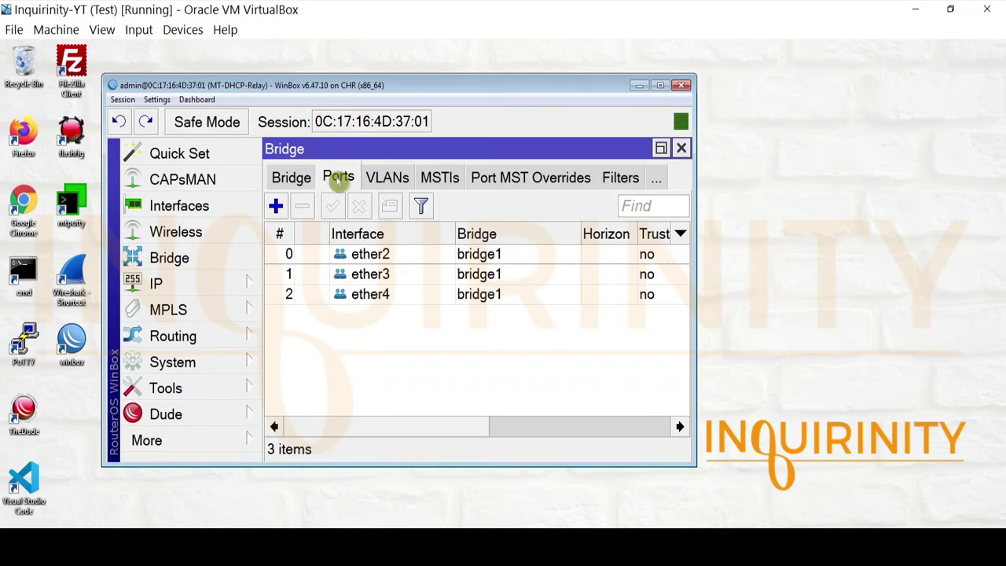
left_click(369, 260)
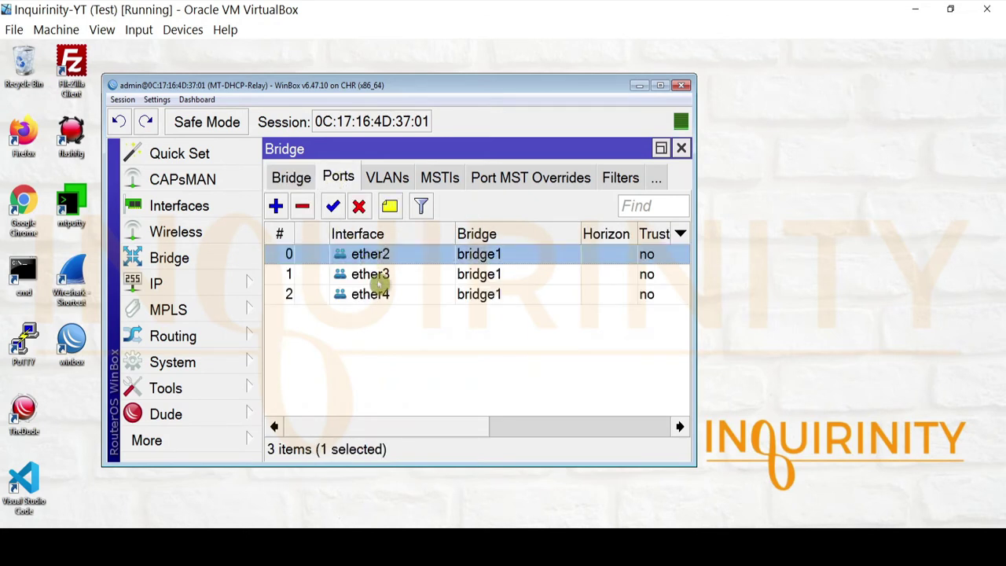
left_click(376, 279)
left_click(378, 298)
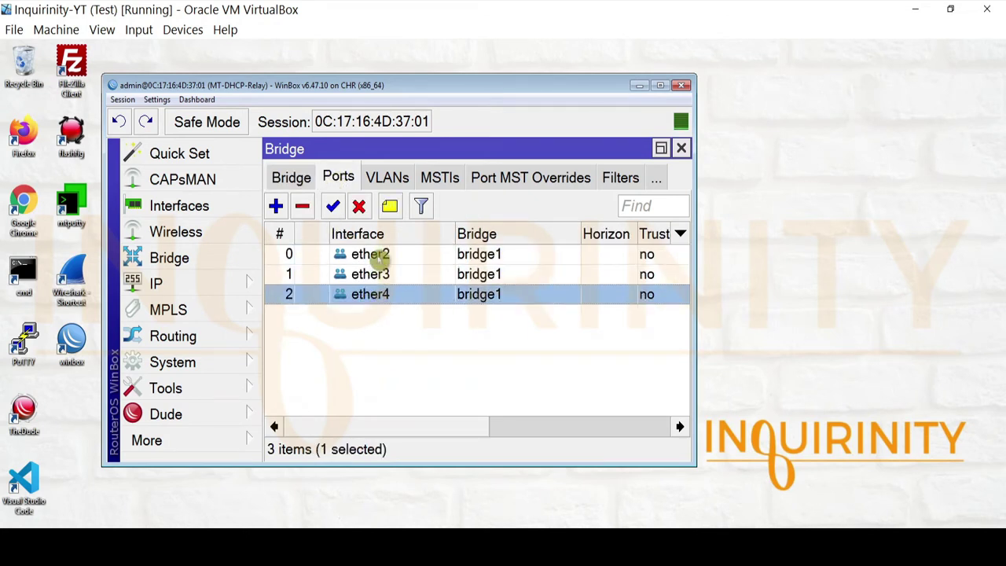
left_click(377, 257)
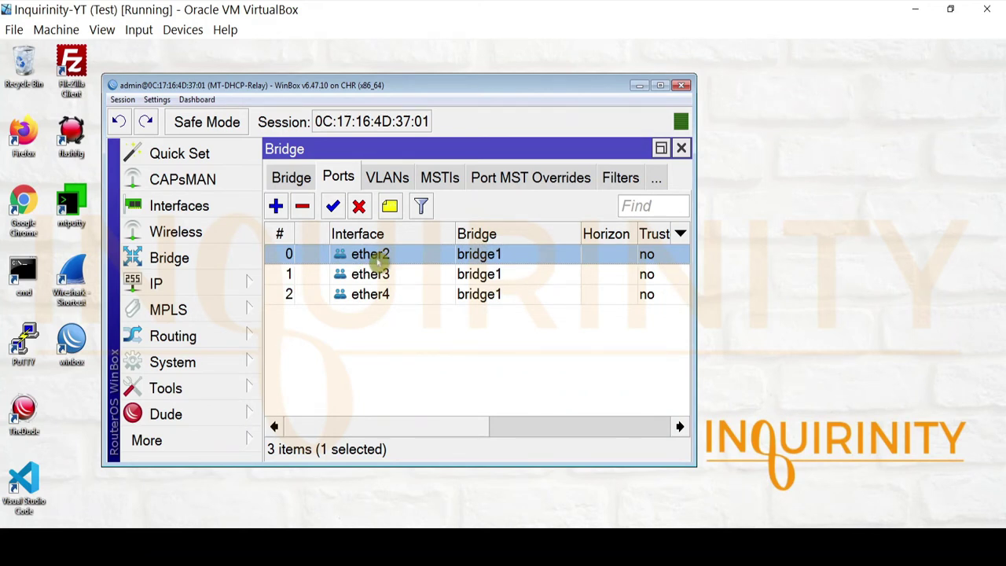
left_click(376, 283)
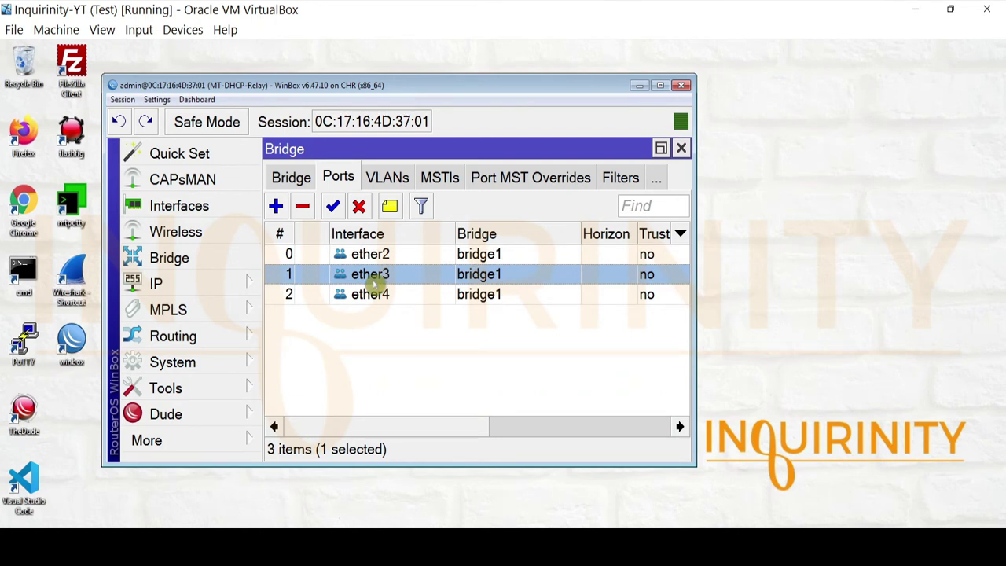
left_click(379, 299)
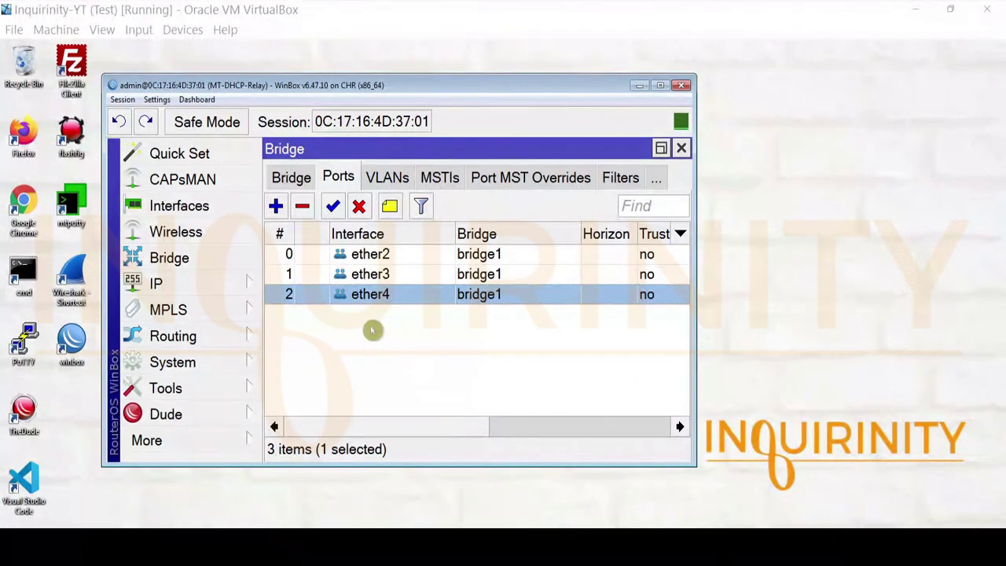
left_click(379, 258)
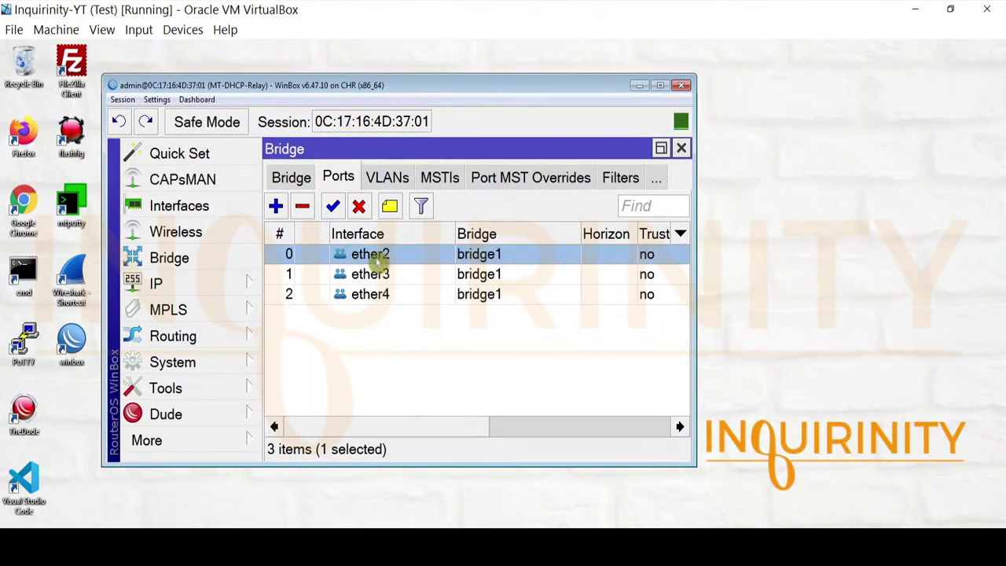
Check the port PVIDs: ether2 is 100, ether3 is 10, ether4 is 20
double_click(378, 264)
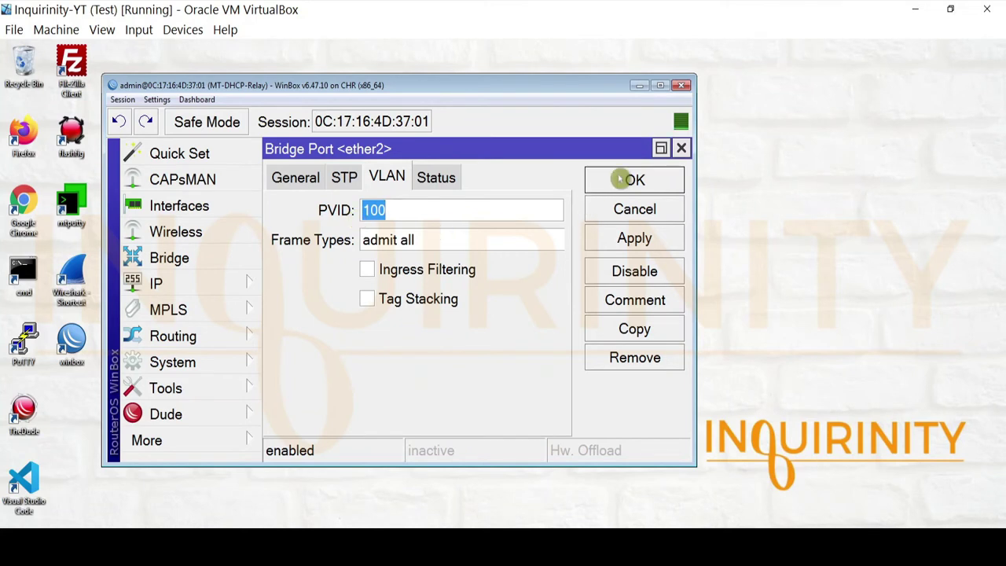
left_click(682, 147)
double_click(385, 274)
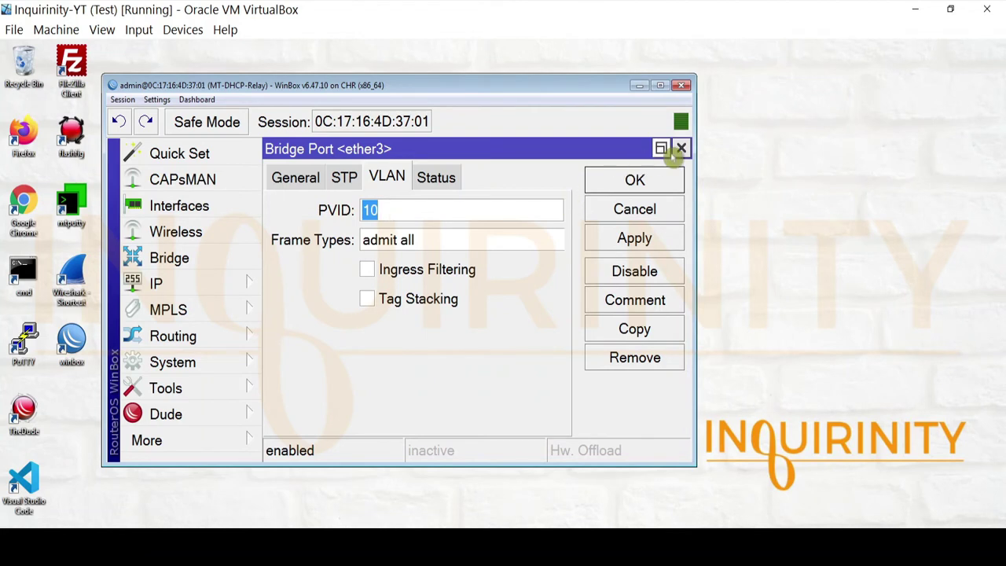
left_click(681, 148)
left_click(369, 294)
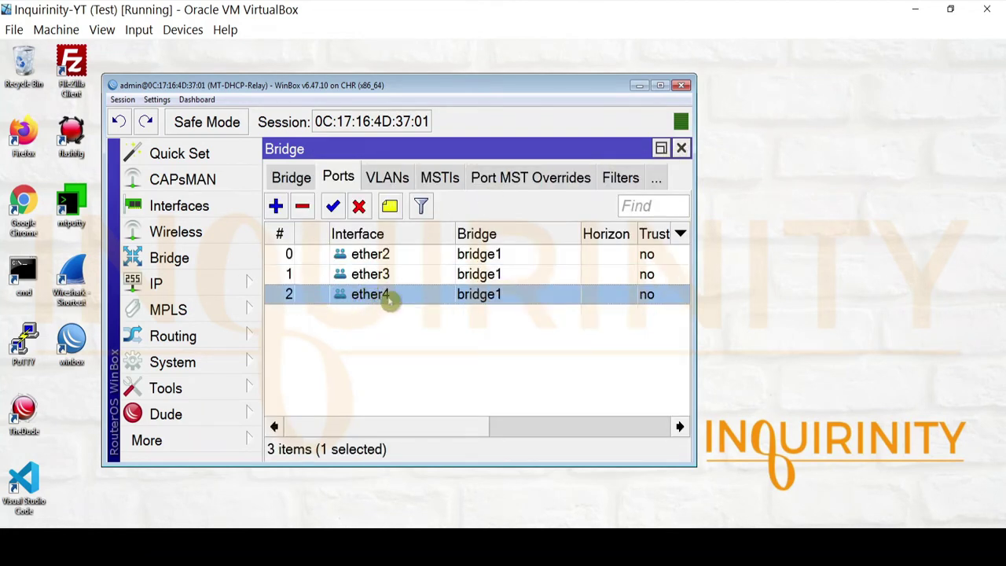
double_click(388, 297)
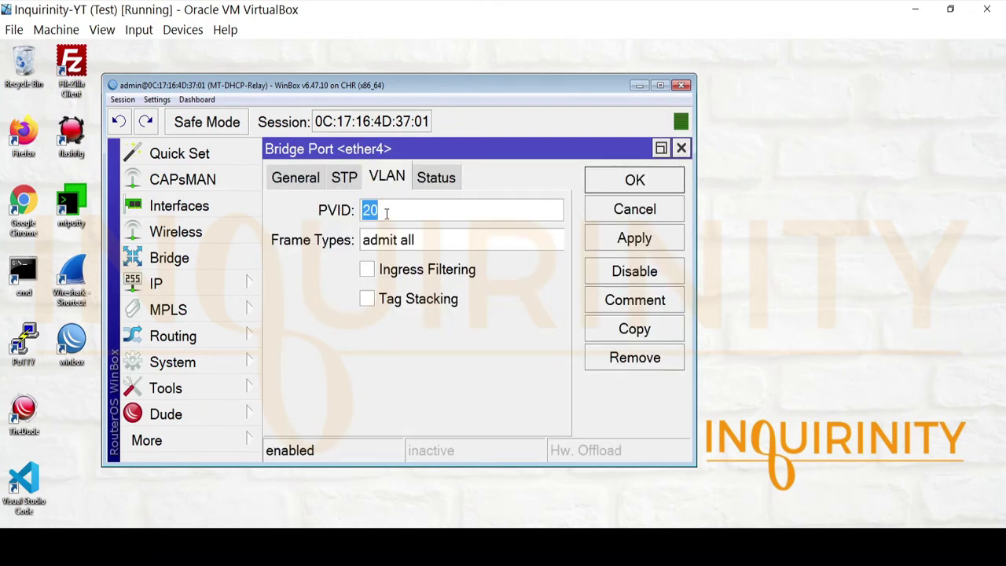
left_click(681, 148)
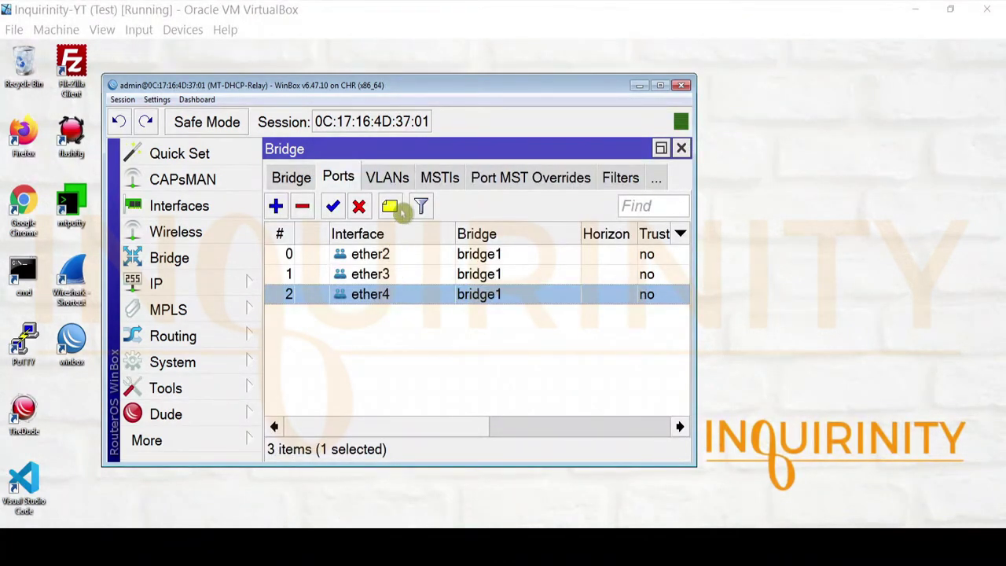
Show the Bridge VLANs table listing the VLAN 10, 20 and 100 entries
left_click(399, 181)
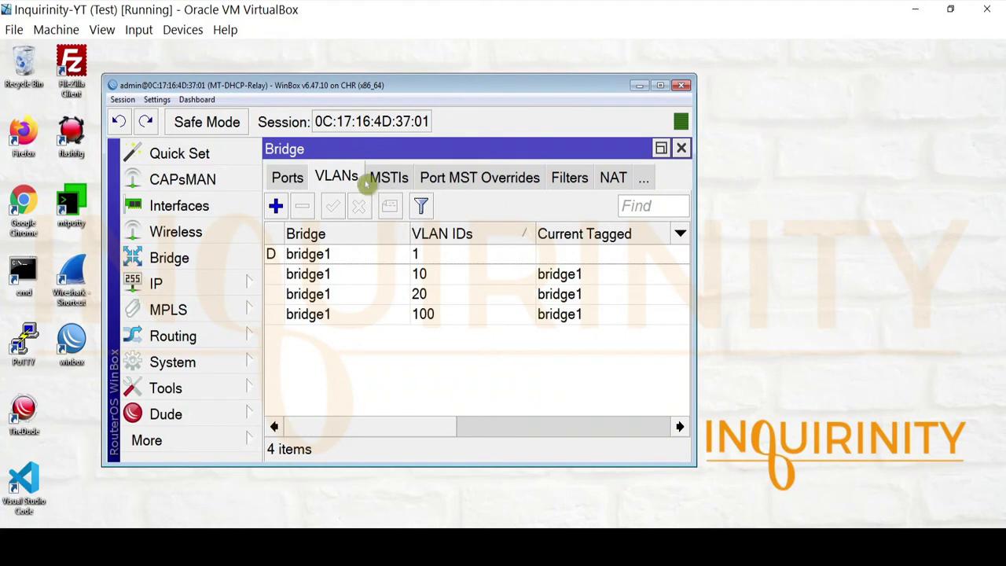
left_click(311, 274)
left_click(322, 314)
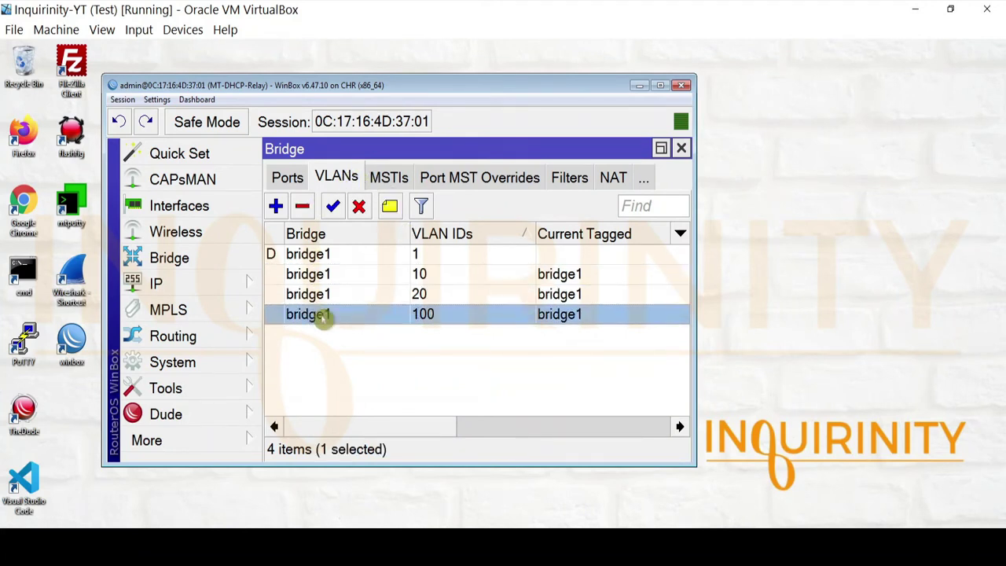
left_click(430, 274)
left_click(433, 294)
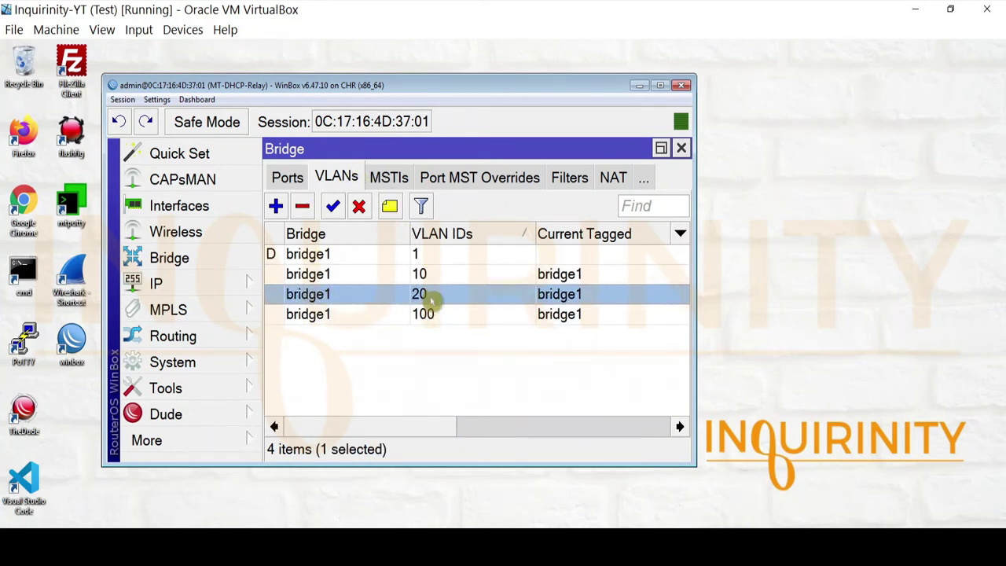
left_click(433, 314)
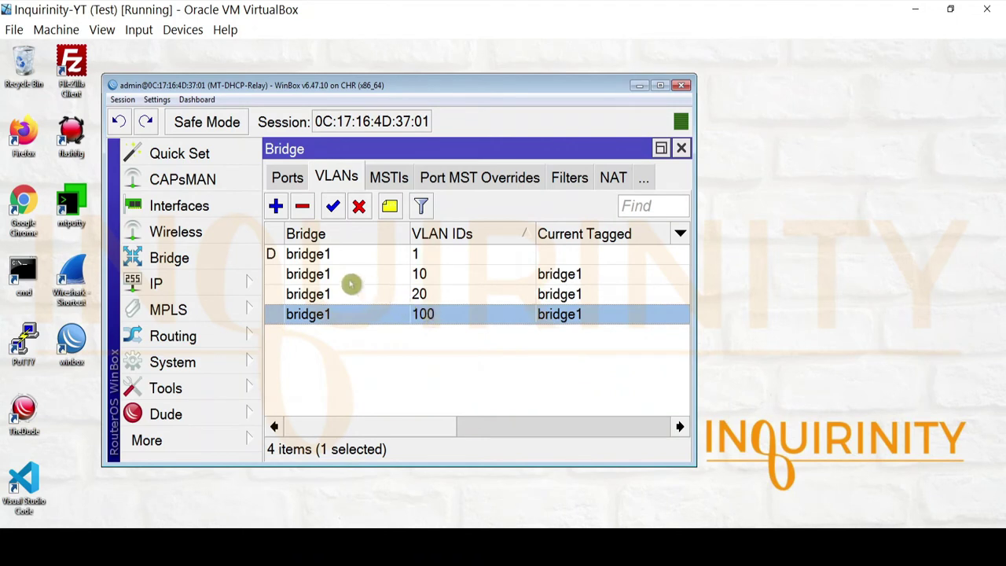
left_click(318, 275)
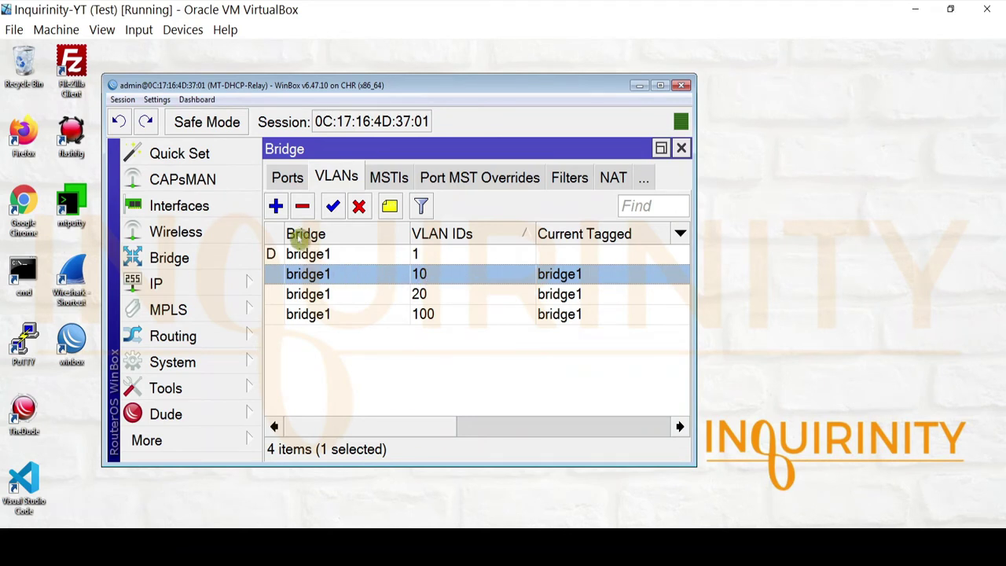
Inspect VLANs 10, 20 and 100: tagged on bridge1, untagged on ether3, ether4 and ether2
double_click(341, 276)
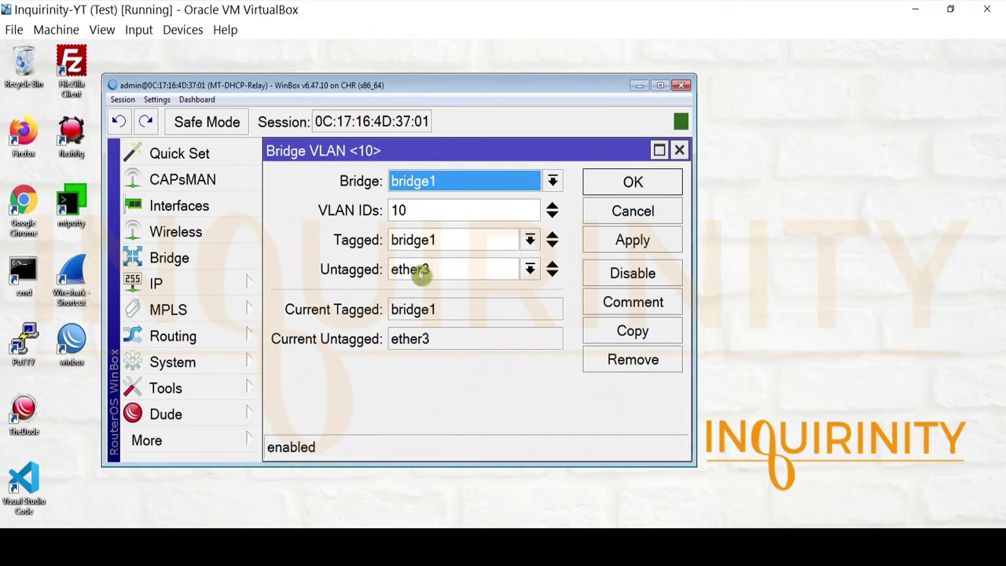
left_click(632, 212)
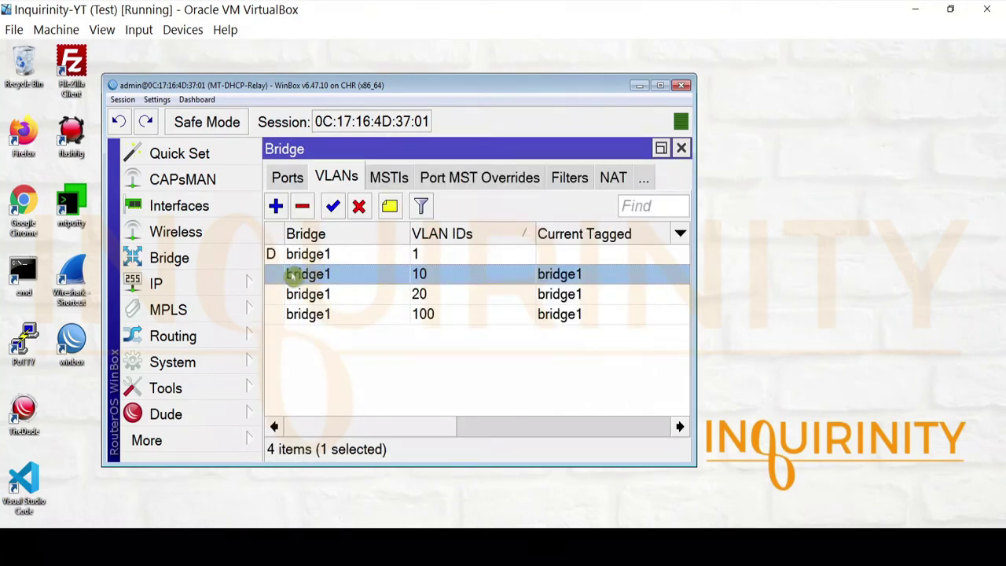
left_click(310, 297)
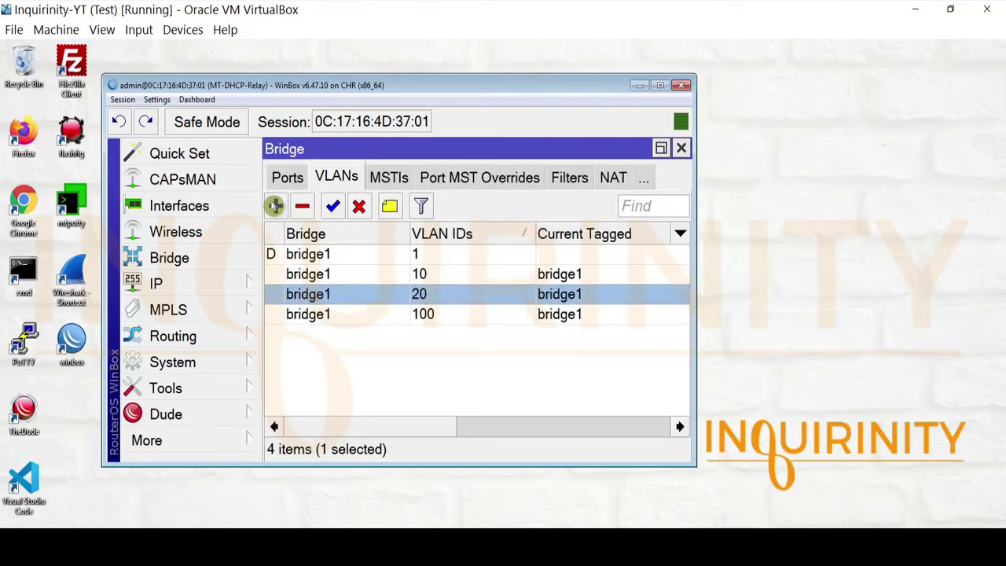
double_click(321, 295)
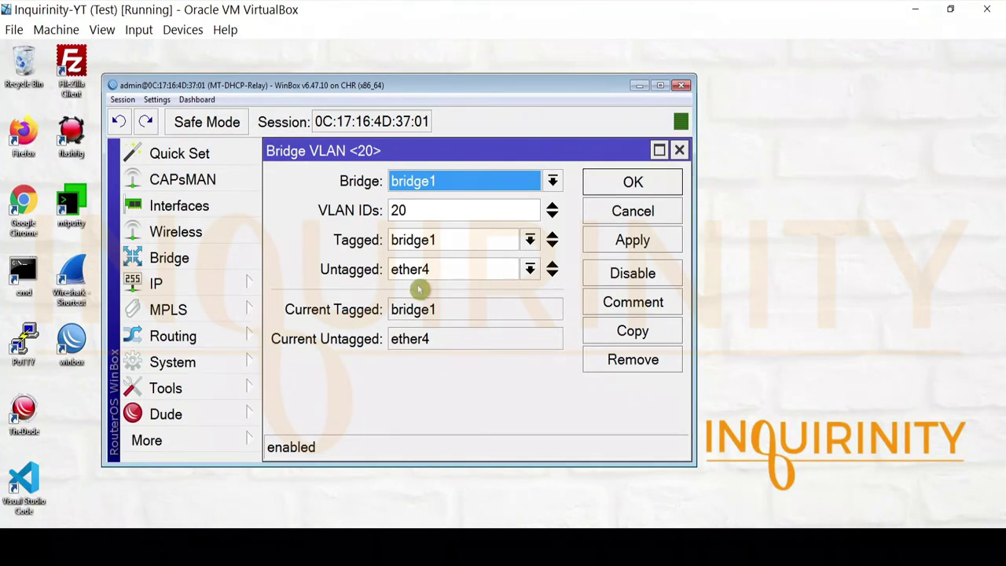
left_click(677, 151)
left_click(326, 314)
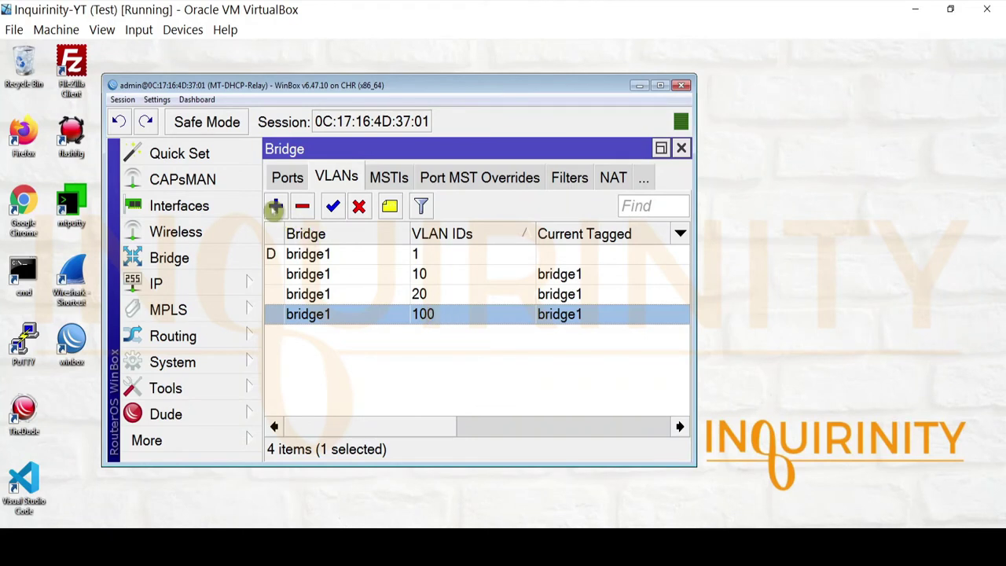
double_click(328, 315)
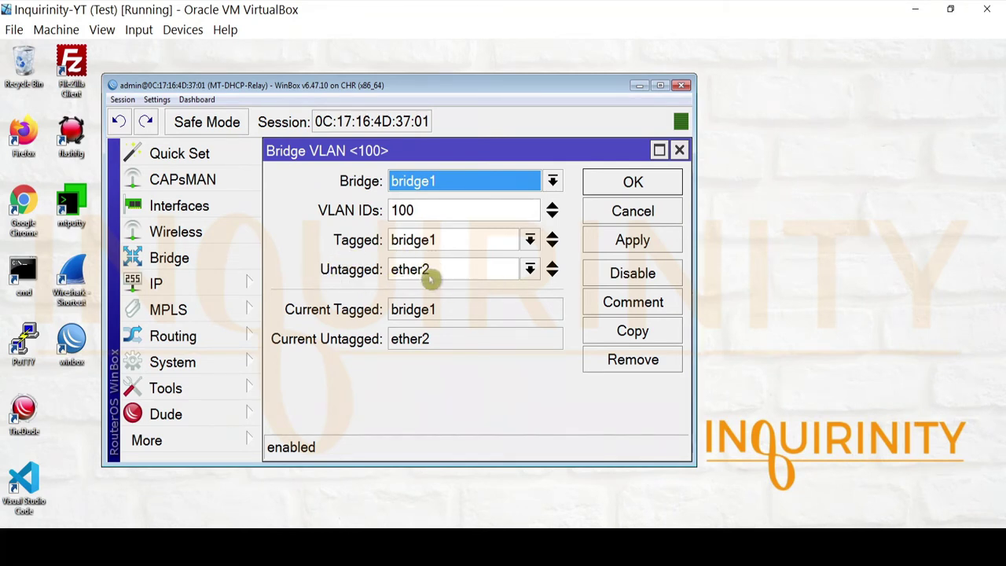
left_click(680, 151)
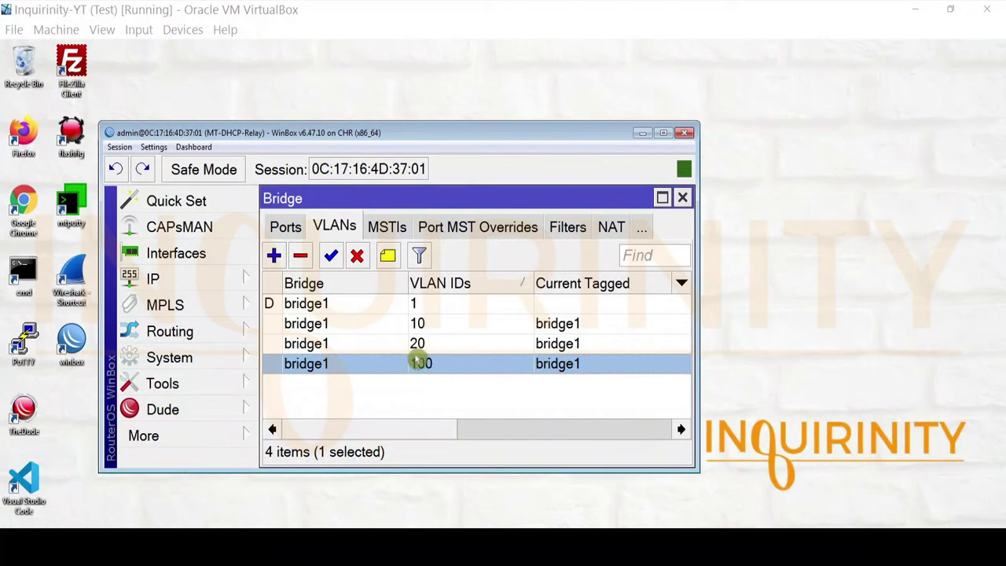
Verify VLAN Filtering is ticked in bridge1's VLAN tab, then close both Bridge windows
left_click(284, 227)
left_click(283, 226)
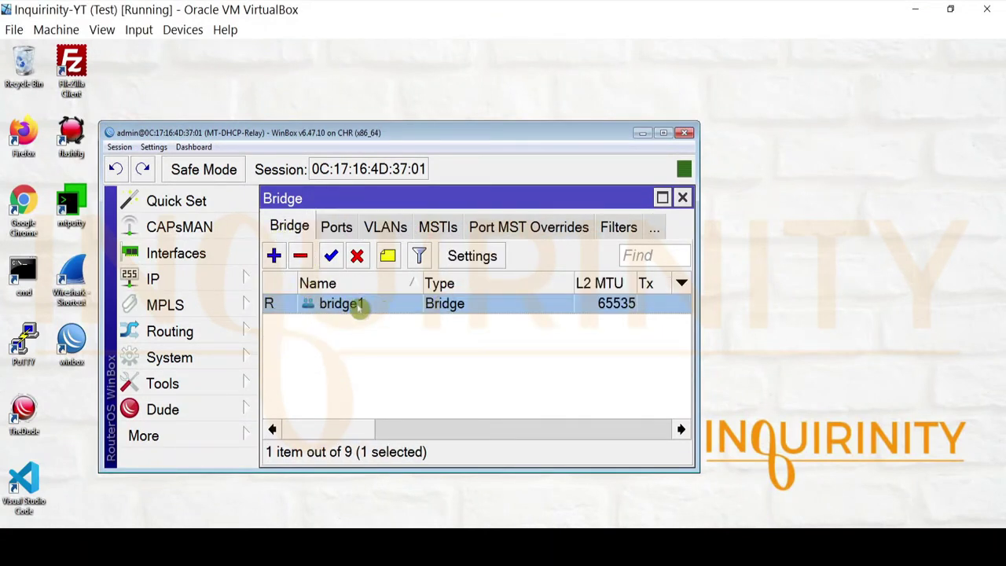
double_click(357, 306)
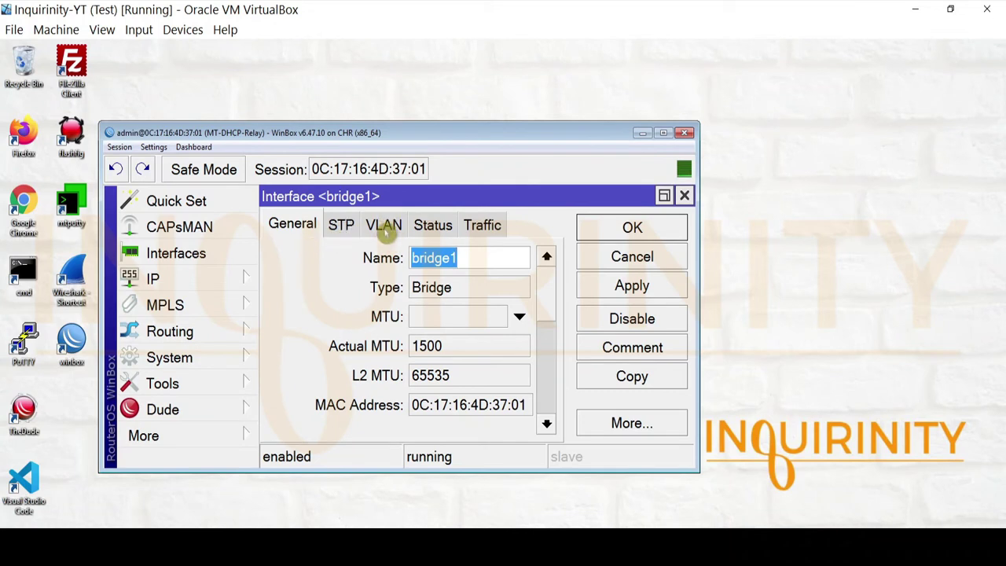
left_click(385, 228)
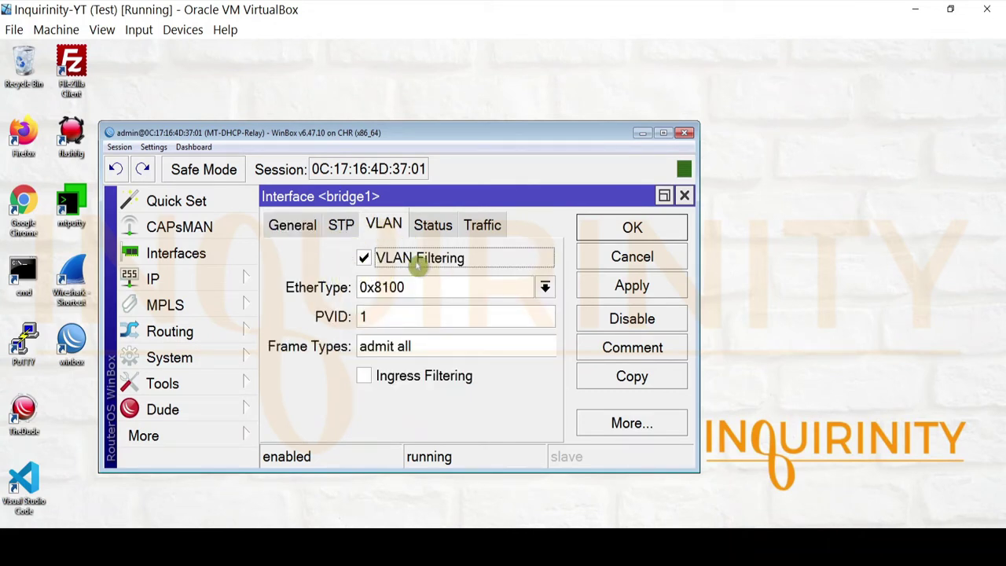
left_click(683, 197)
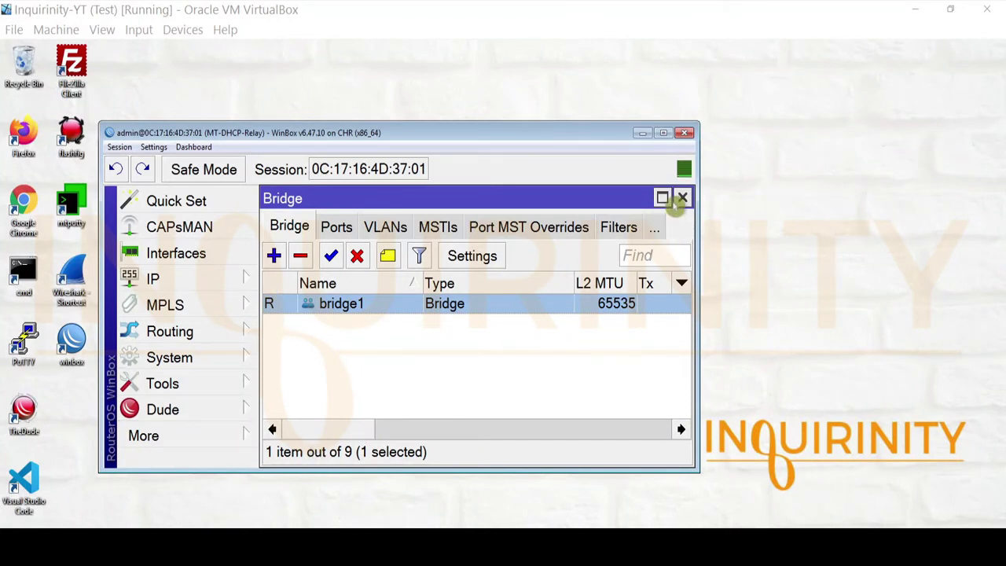
left_click(682, 199)
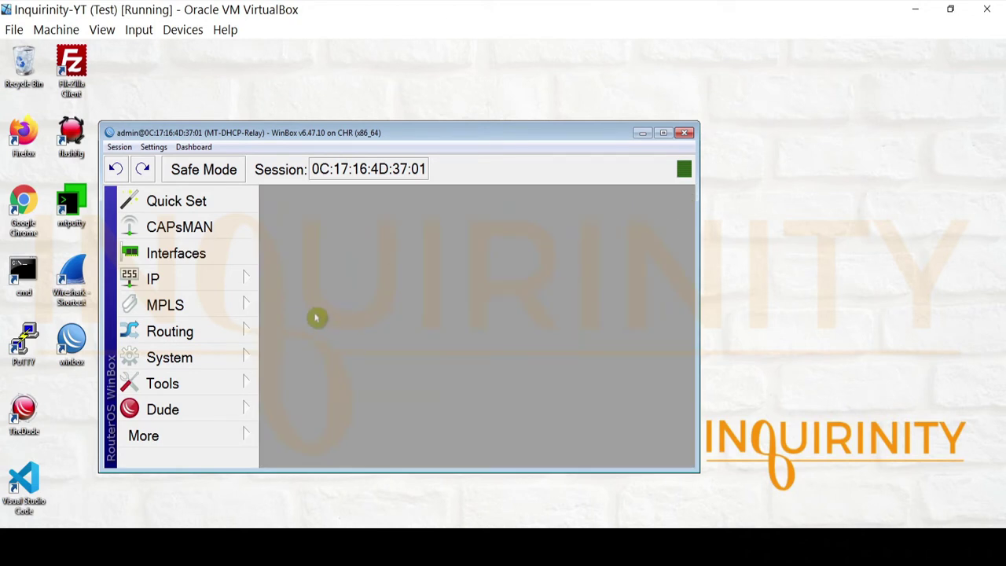
left_click(184, 254)
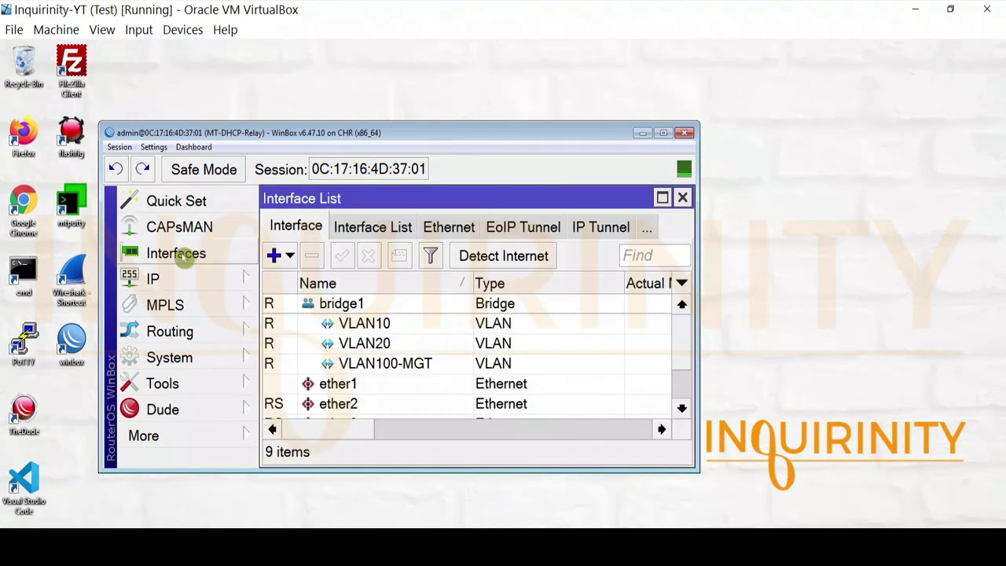
left_click(289, 261)
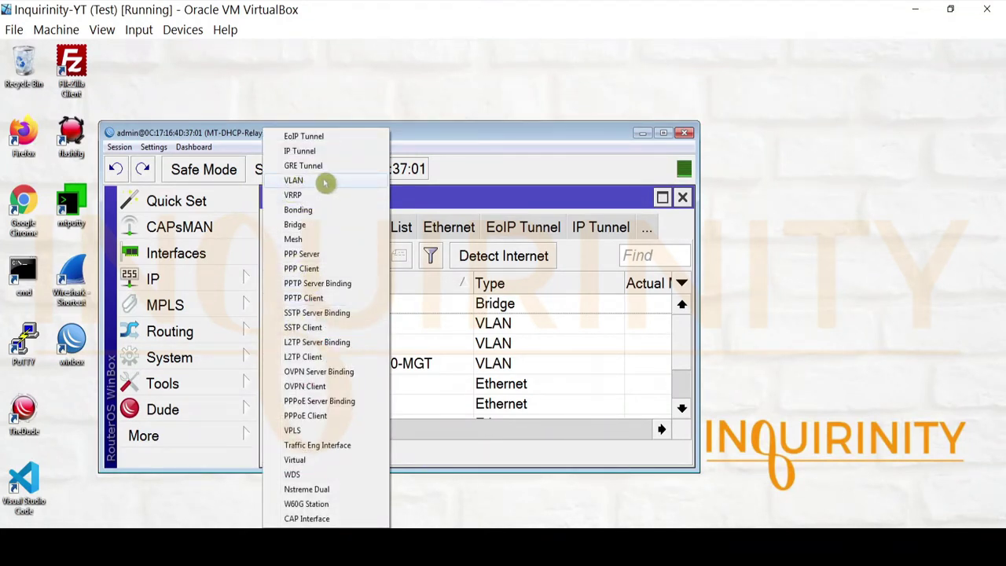
left_click(447, 208)
left_click(368, 329)
left_click(368, 343)
left_click(383, 369)
left_click(375, 323)
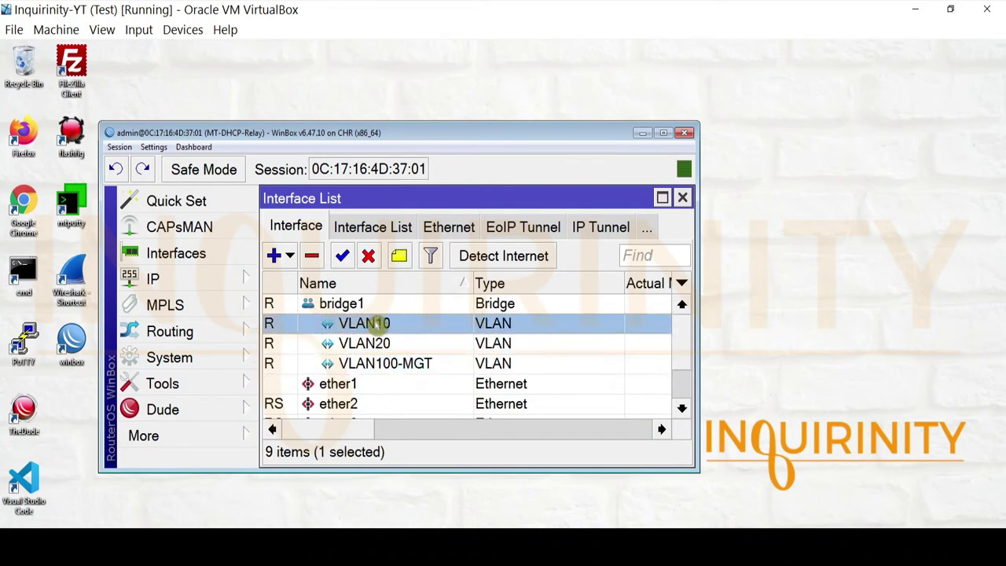
double_click(376, 324)
scroll(660, 307, "down", 3)
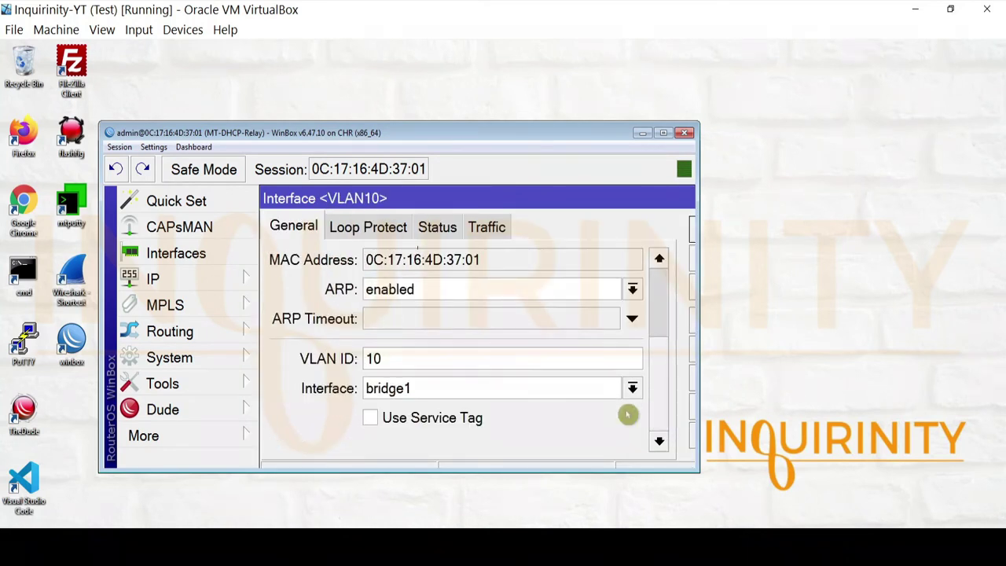
double_click(572, 201)
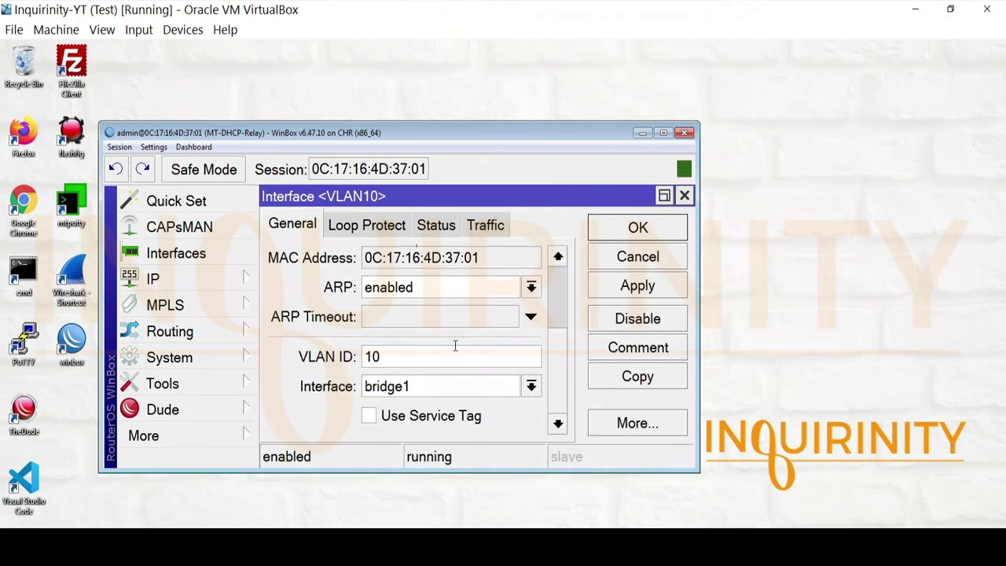
left_click(684, 195)
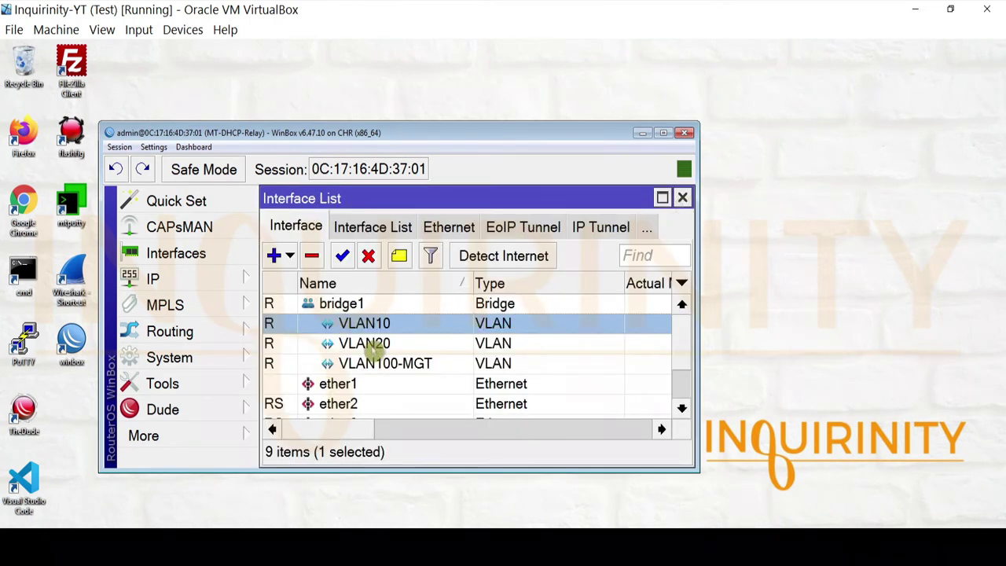
double_click(367, 345)
left_click_drag(553, 289, 545, 359)
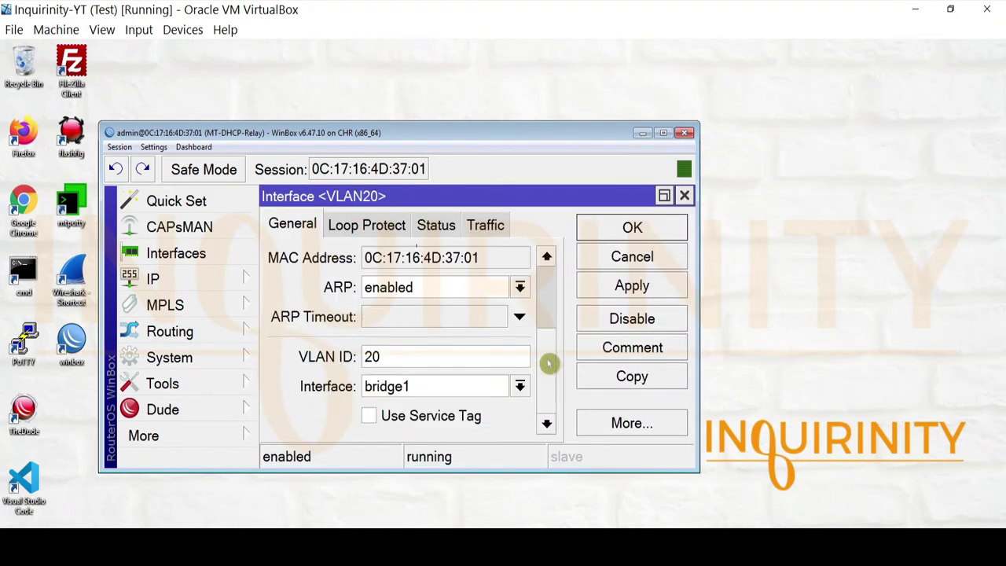
left_click_drag(406, 356, 261, 349)
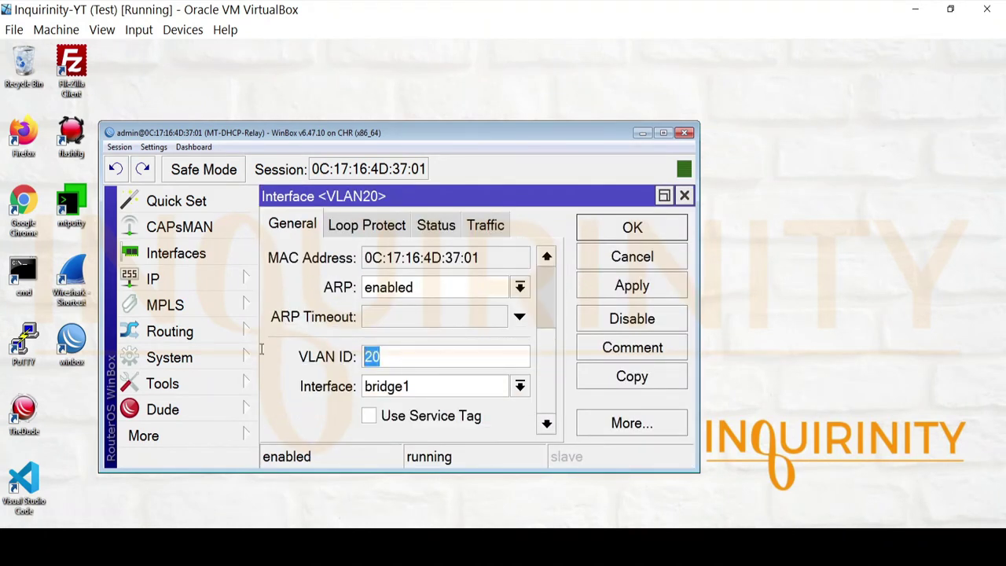
left_click(684, 196)
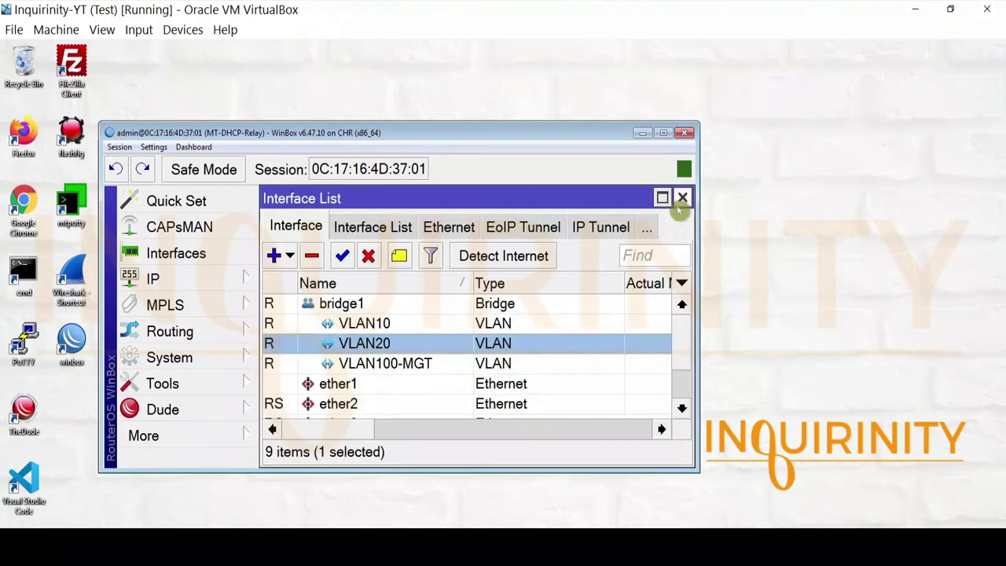
double_click(382, 364)
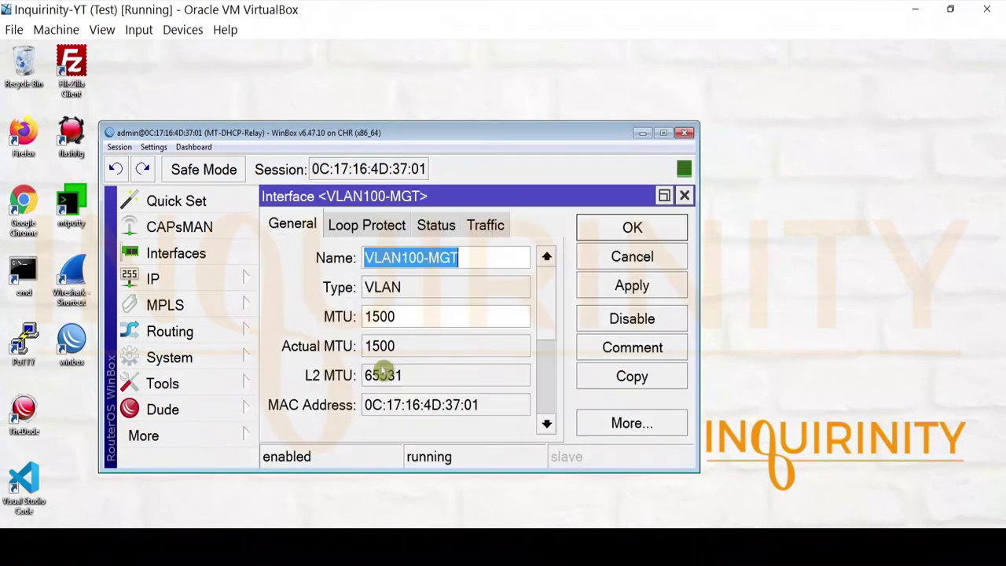
scroll(550, 289, "down", 3)
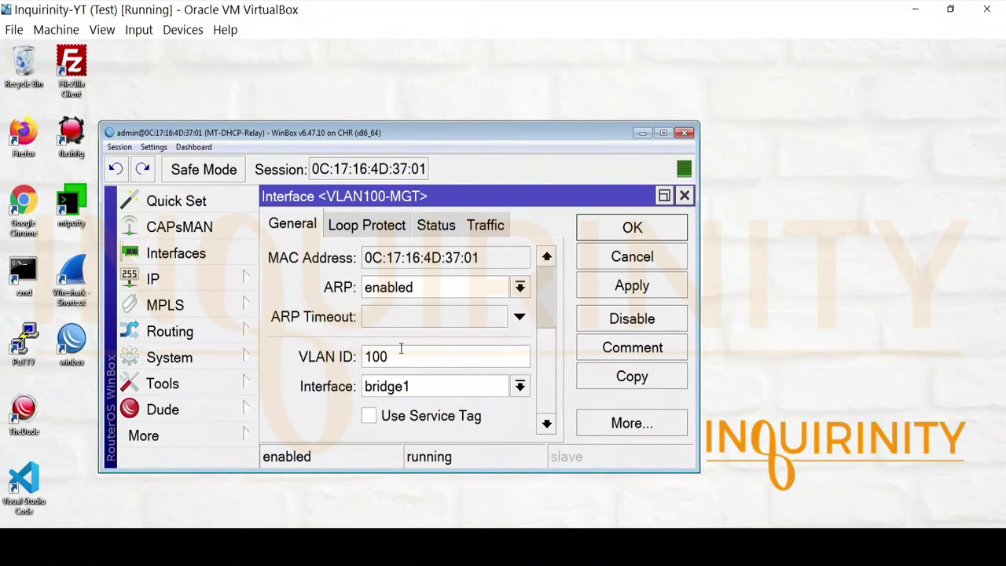
left_click_drag(399, 354, 323, 351)
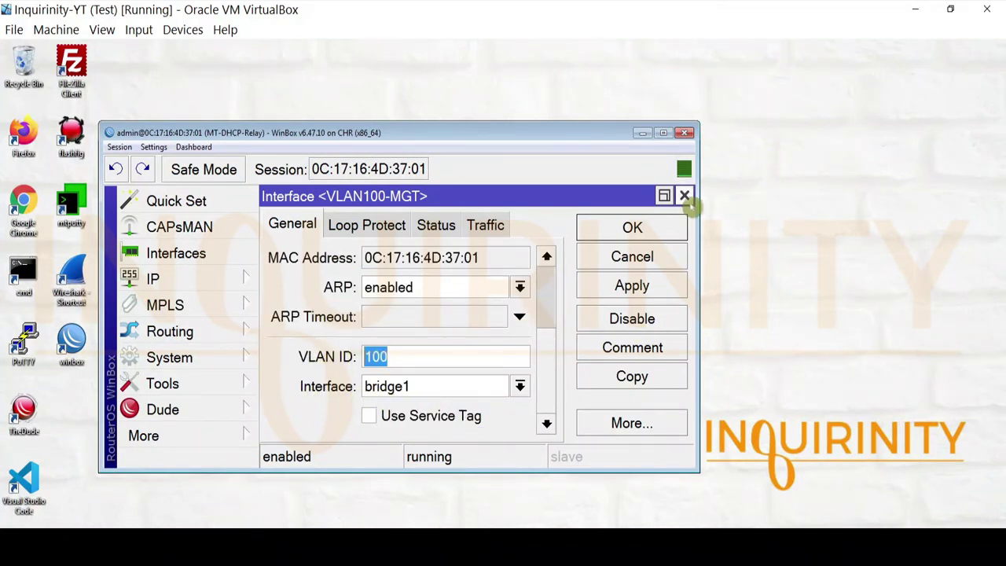
left_click(684, 196)
left_click(684, 198)
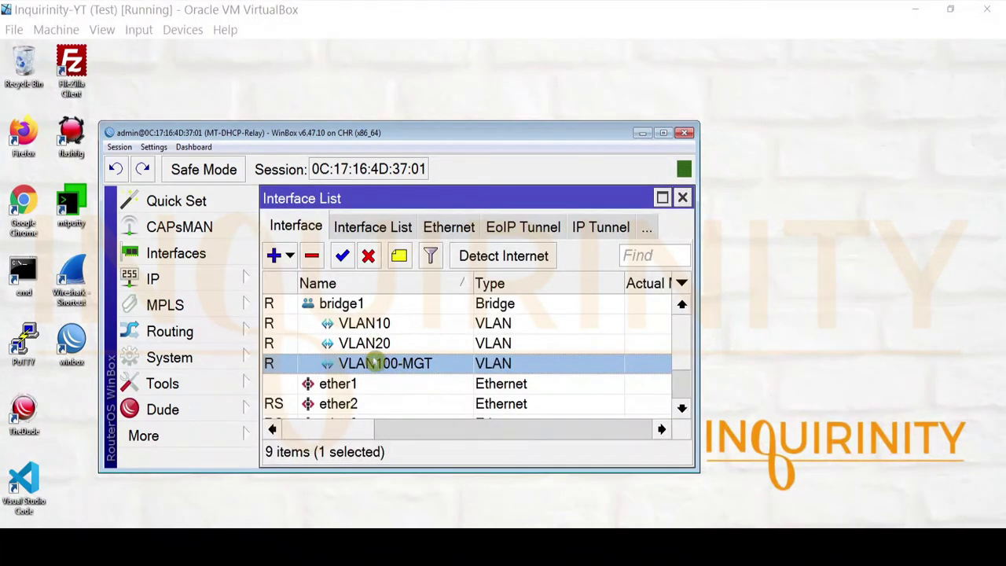
left_click(361, 323)
left_click(377, 344)
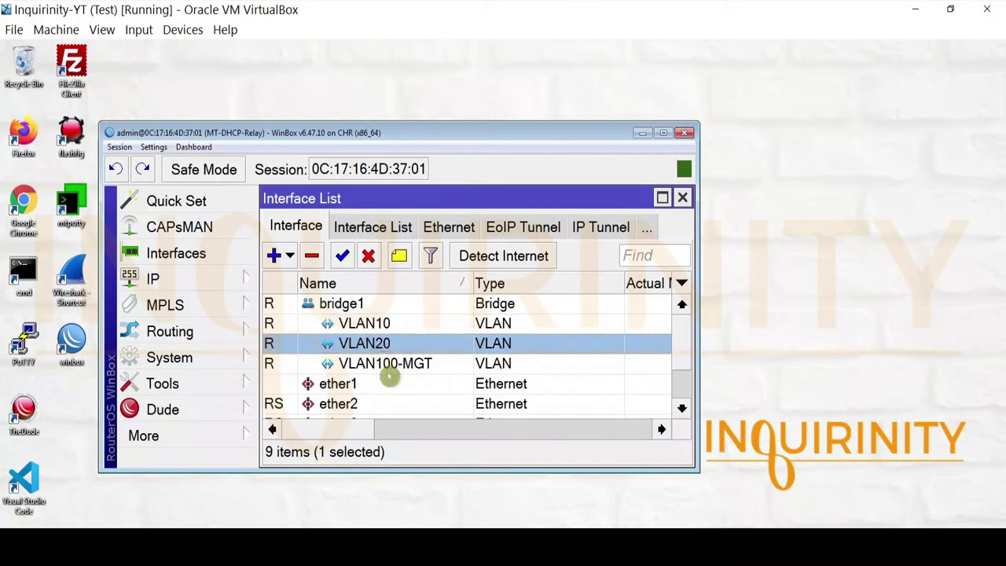
left_click(388, 365)
left_click(366, 324)
left_click(378, 343)
left_click(390, 366)
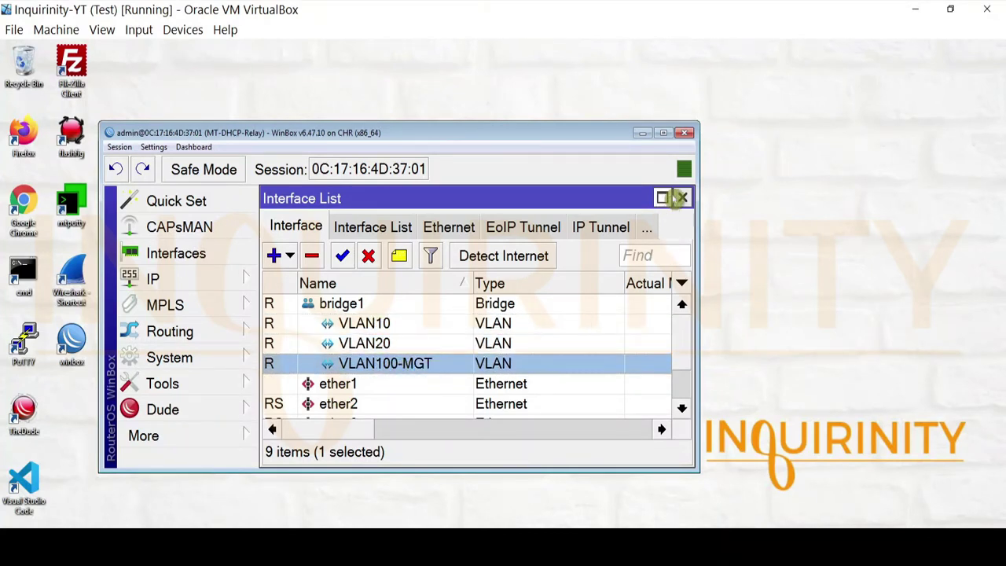
left_click(682, 198)
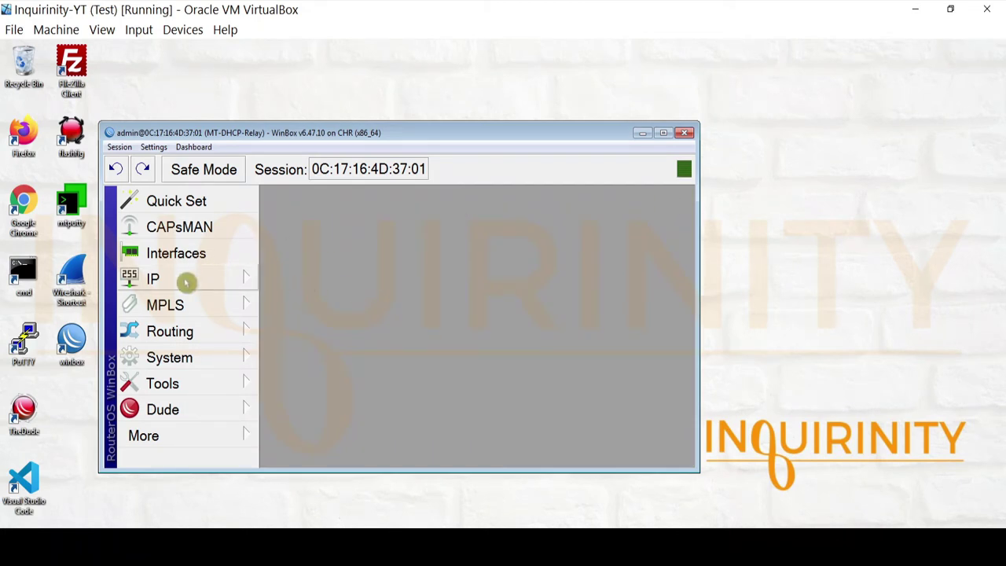
left_click(189, 281)
left_click(328, 110)
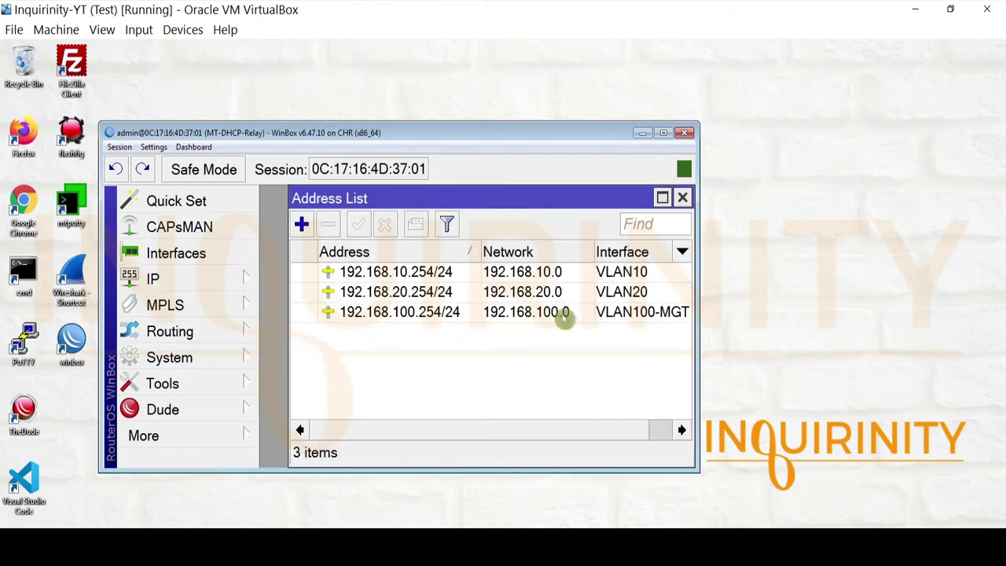
left_click(417, 272)
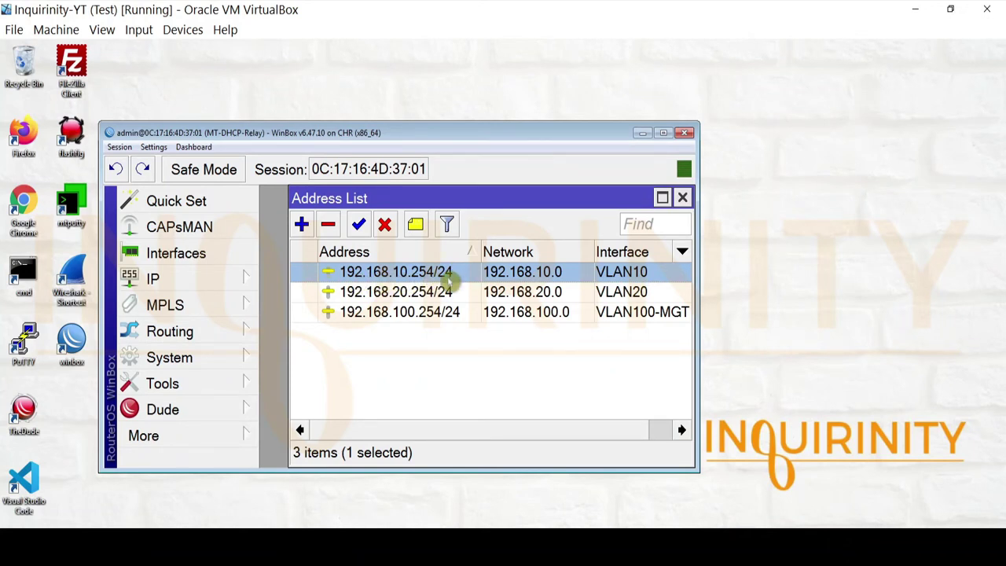
left_click(383, 295)
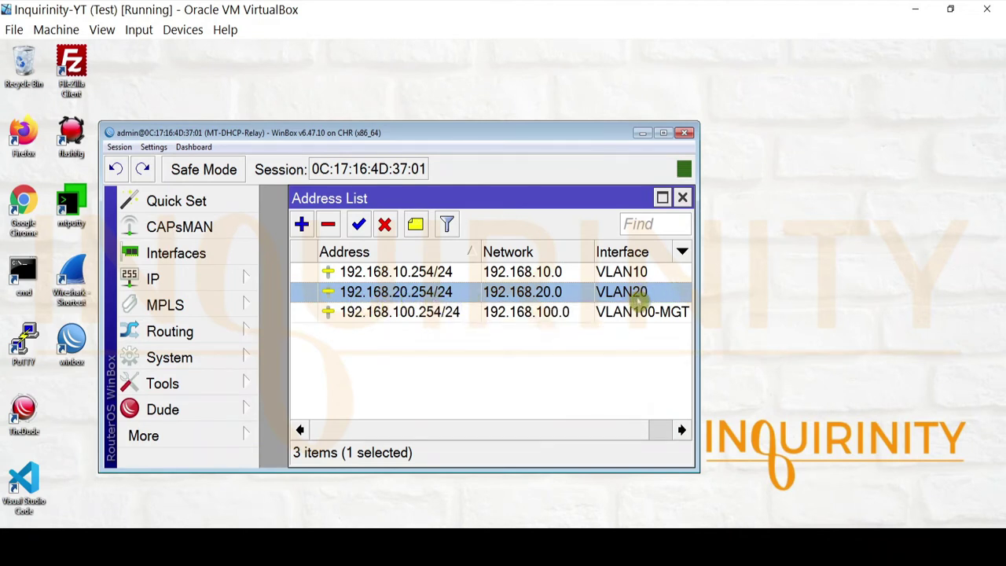
left_click(382, 318)
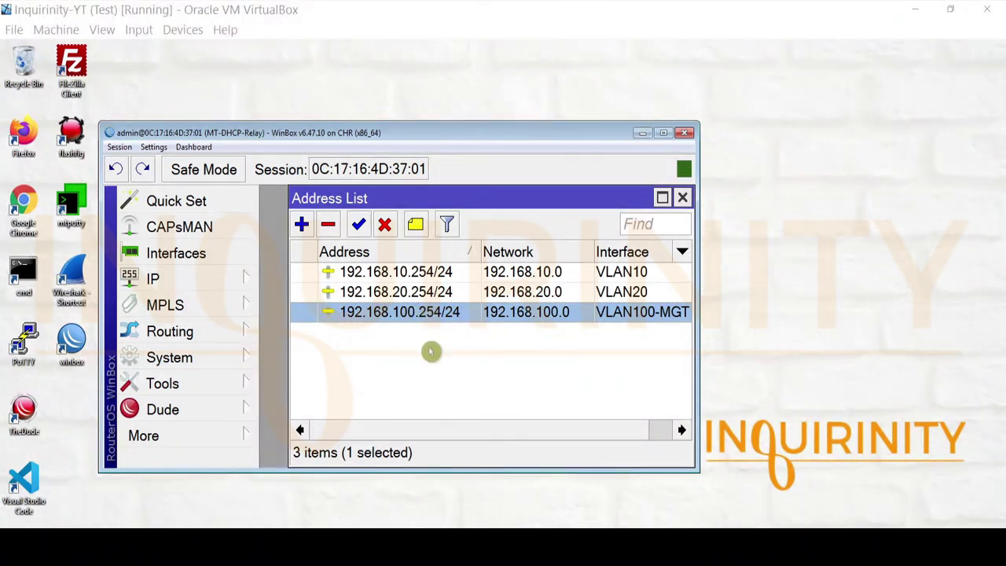
left_click(682, 198)
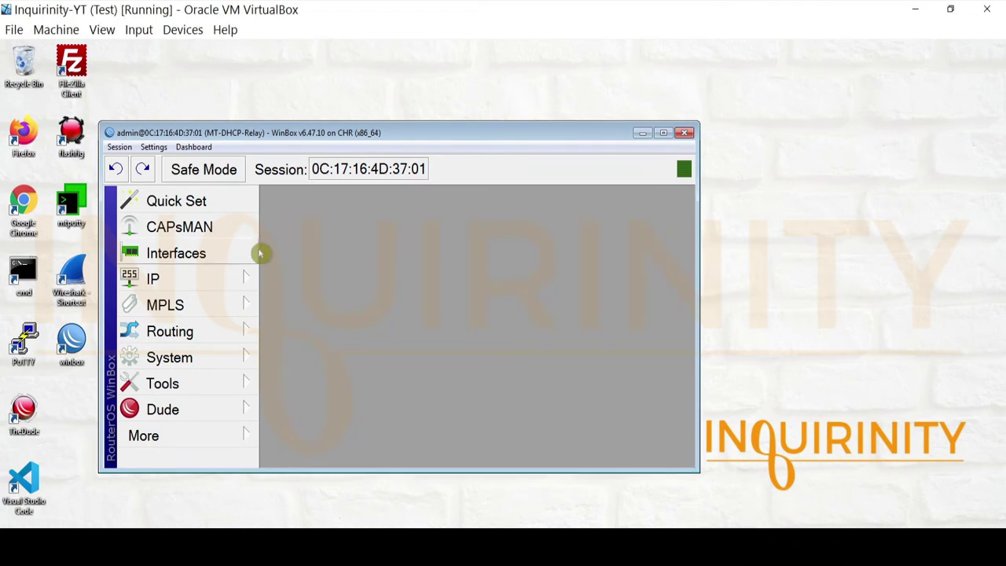
Glance at the DHCP Server list, then show the DHCP Relay list with VLAN10-Relay and VLAN20-Relay
left_click(192, 277)
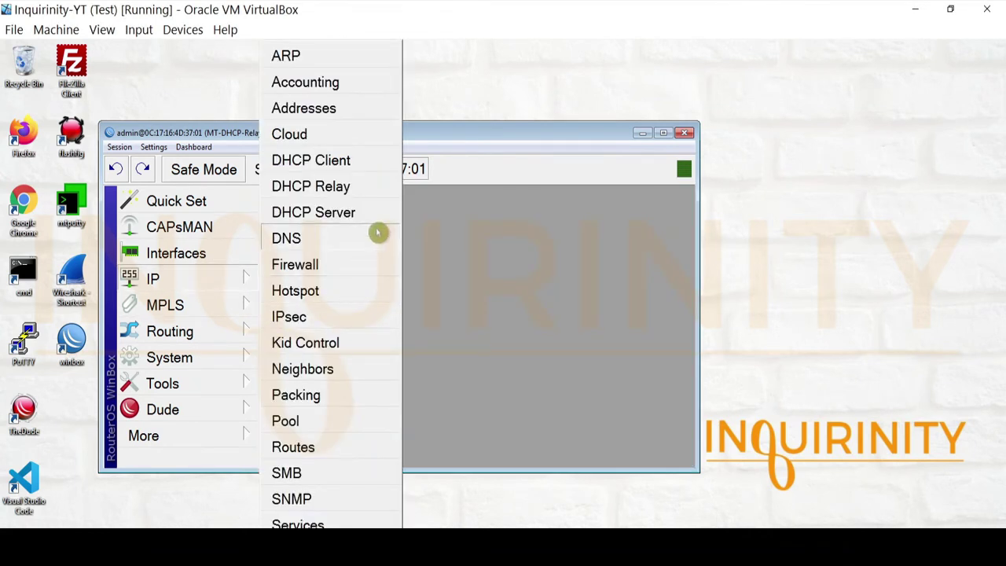
left_click(314, 217)
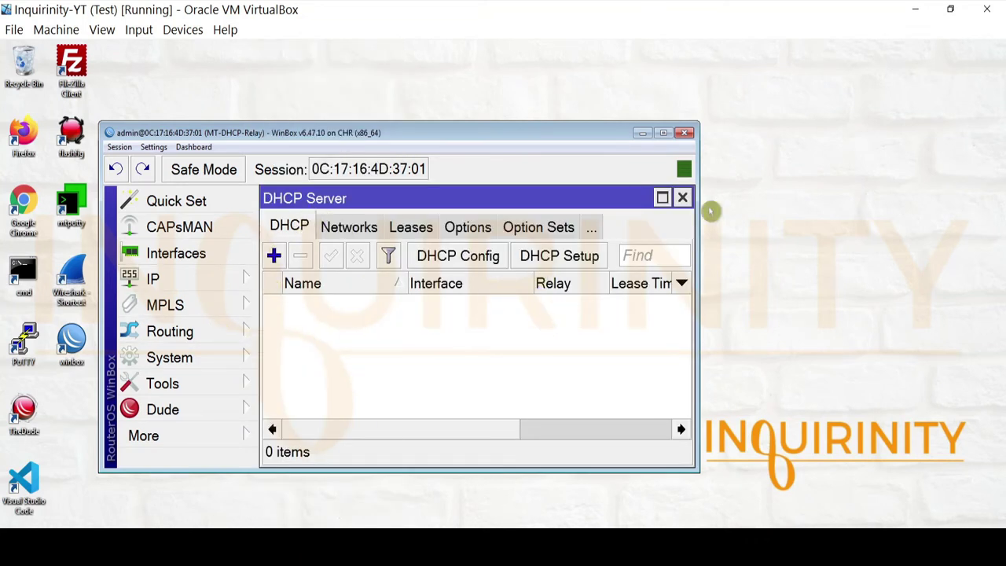
left_click(682, 198)
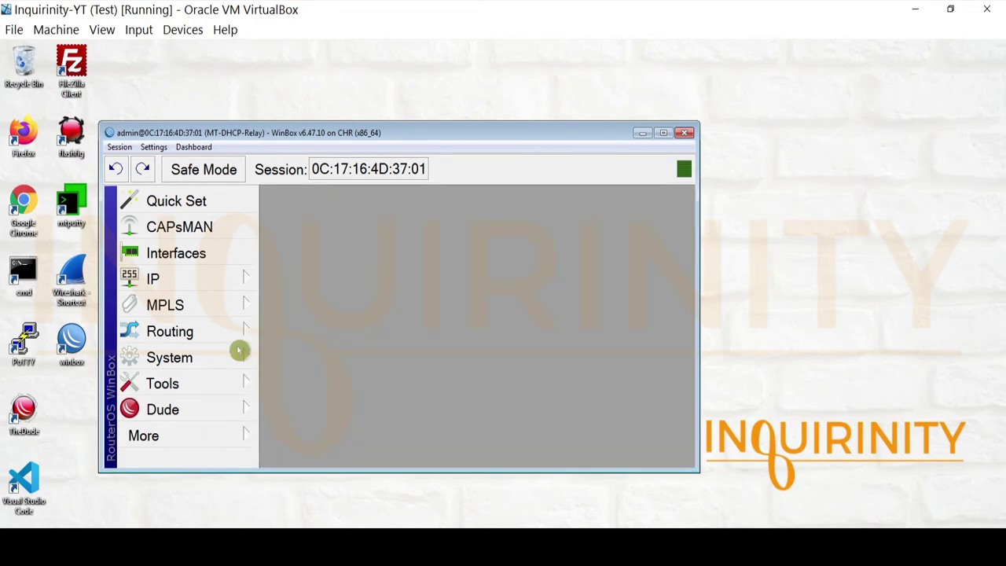
left_click(205, 279)
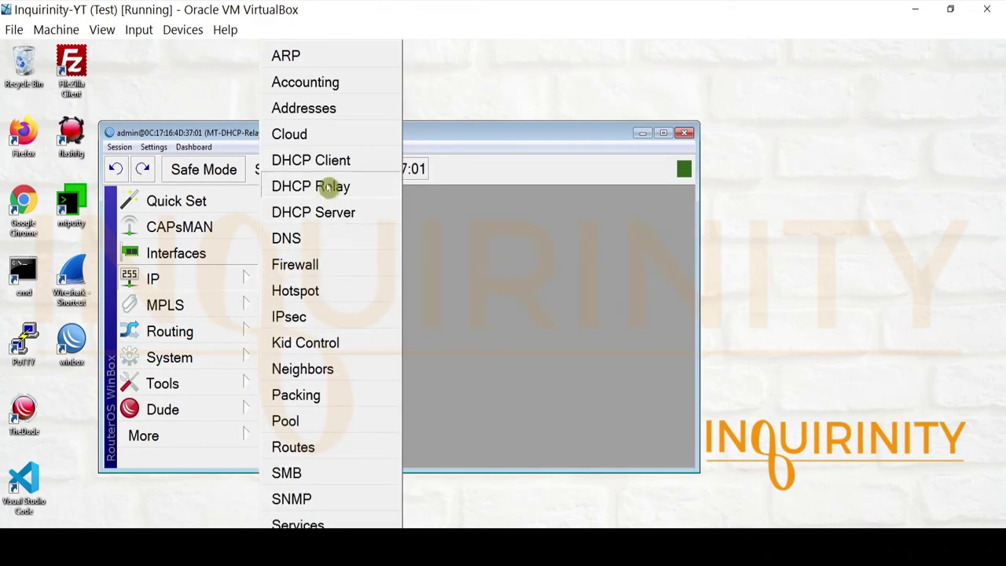
left_click(337, 186)
left_click(326, 272)
left_click(321, 293)
left_click(322, 272)
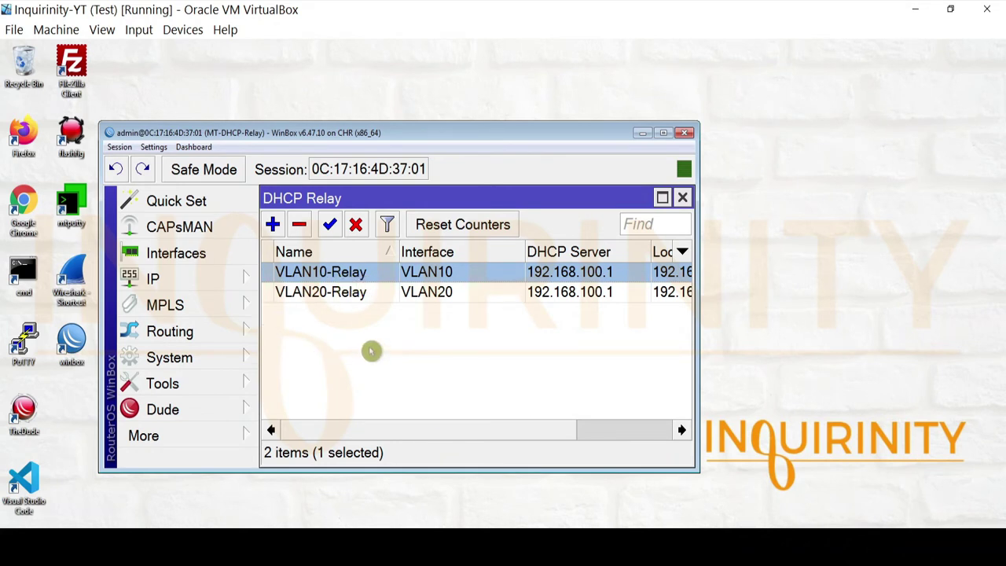
Review VLAN10-Relay: interface VLAN10, DHCP server 192.168.100.1, local address 192.168.10.254
double_click(330, 273)
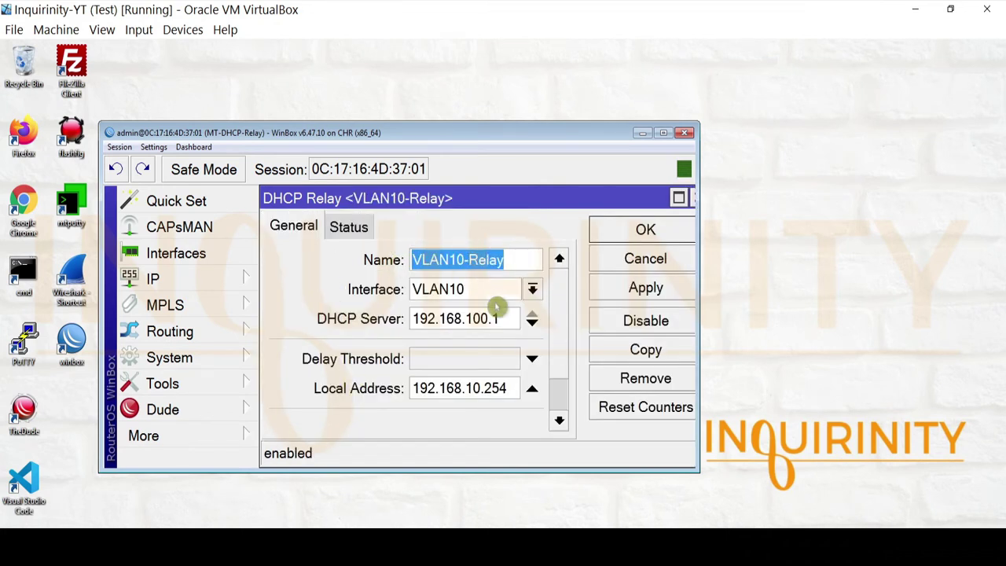
left_click(532, 289)
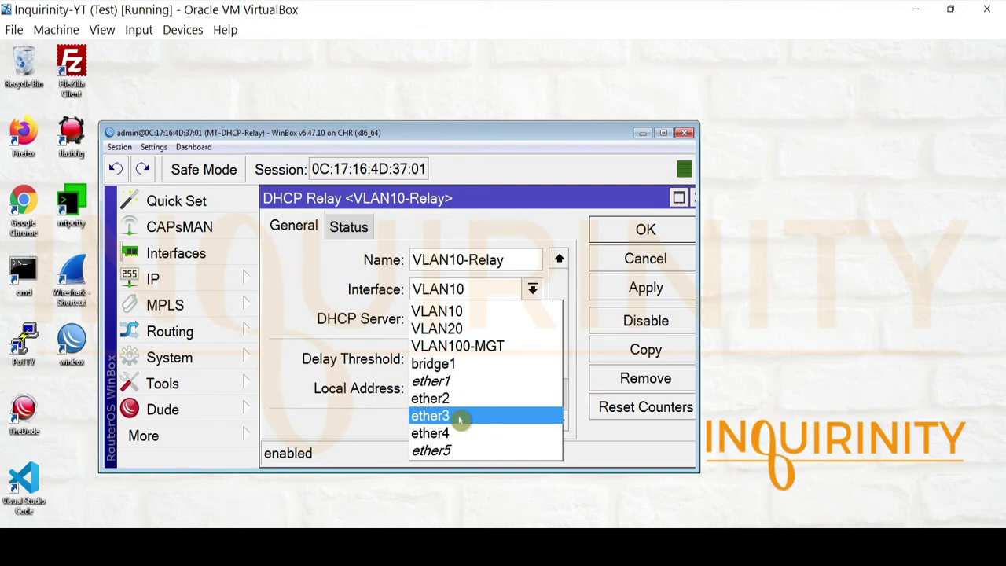
left_click(422, 311)
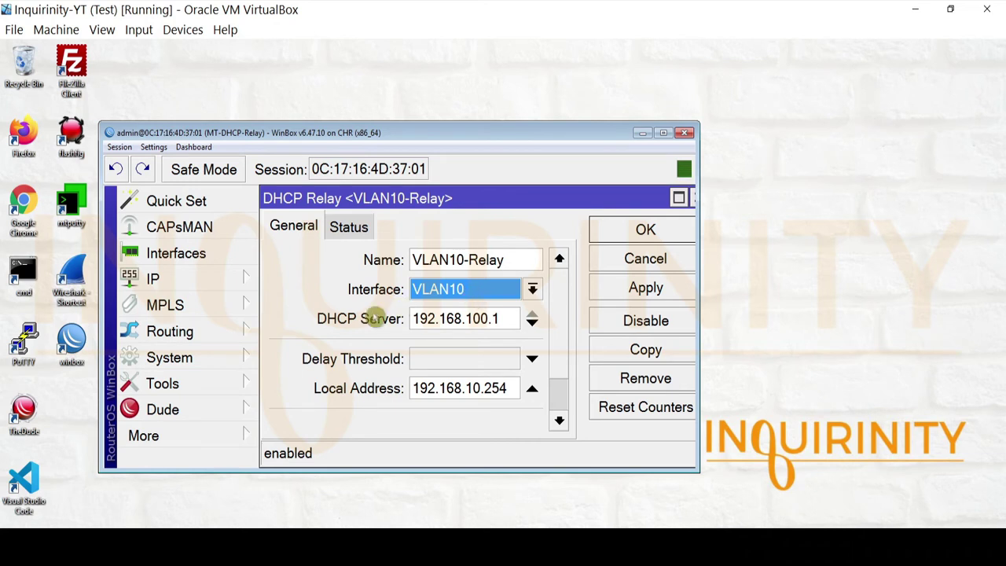
double_click(503, 318)
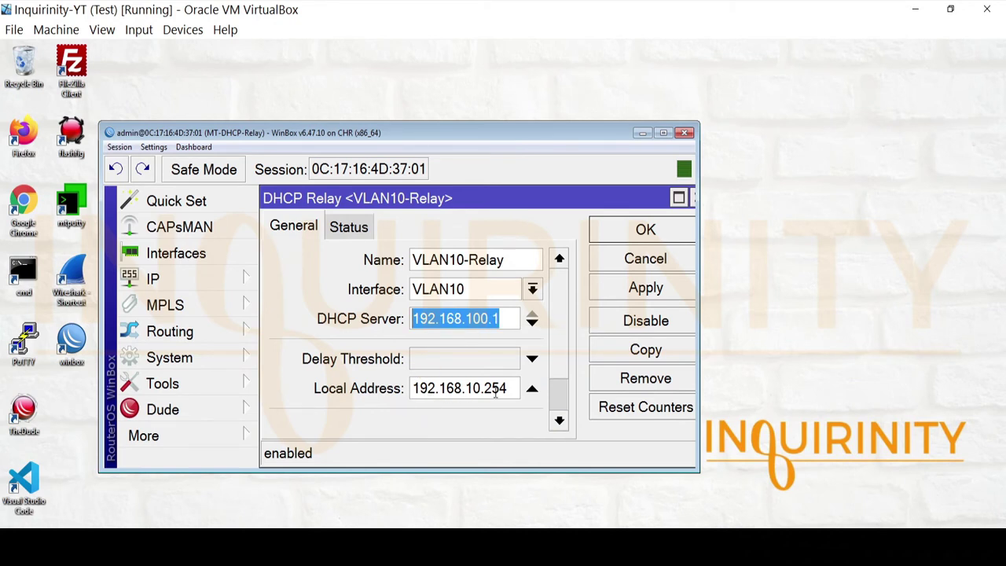
left_click_drag(503, 391, 390, 382)
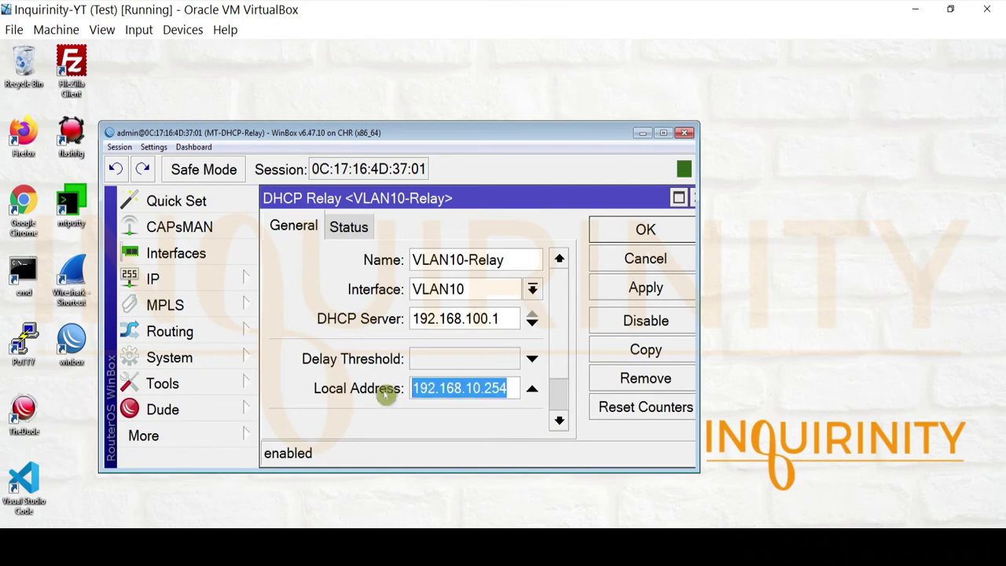
Confirm the 192.168.10.254/24 address on VLAN10 in the IP Addresses list
left_click(198, 284)
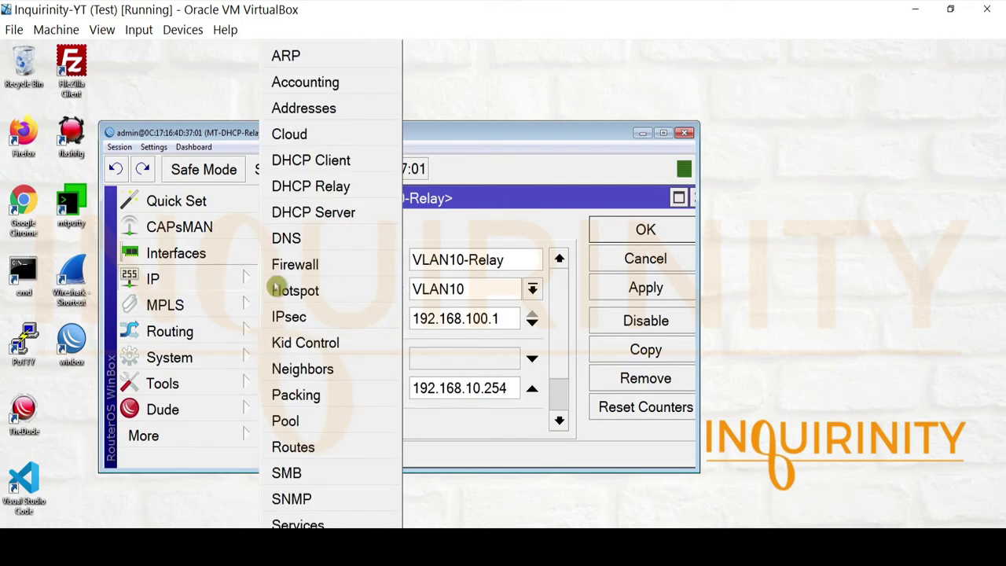
left_click(298, 107)
left_click_drag(539, 203, 506, 203)
left_click(385, 288)
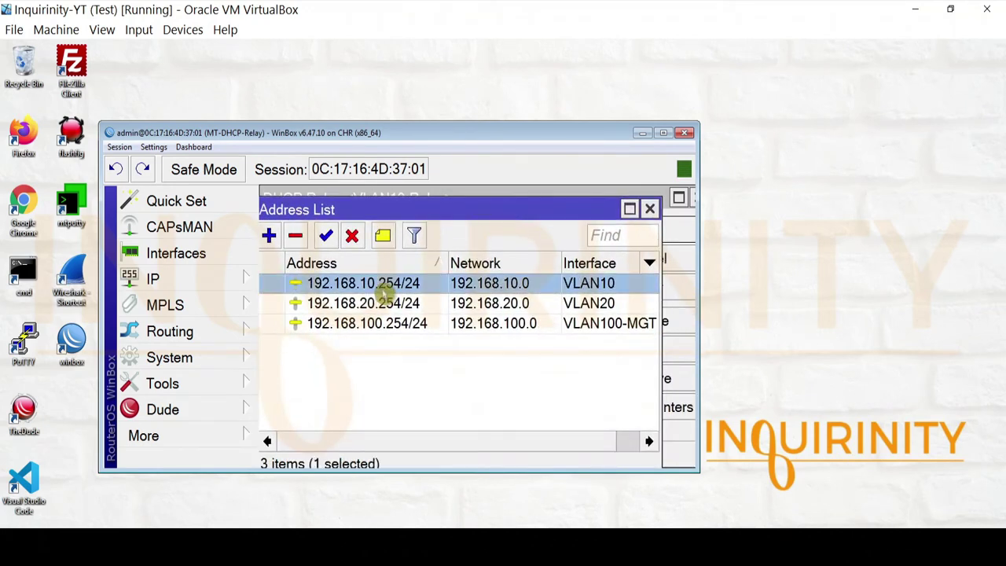
left_click(650, 209)
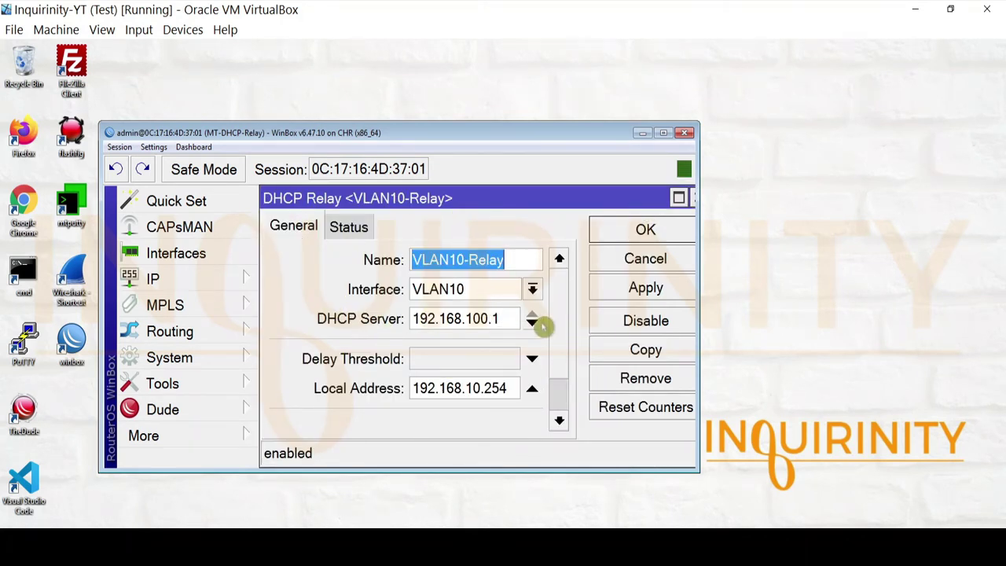
Bring up the Ping tool, then close the VLAN10-Relay settings back to the DHCP Relay list
left_click(191, 383)
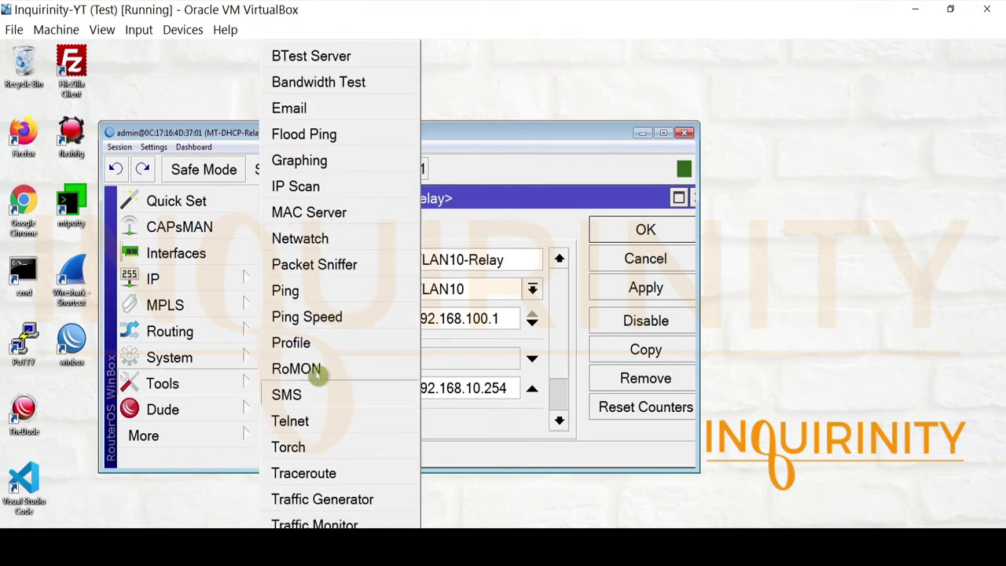
left_click(291, 290)
left_click_drag(497, 198, 532, 359)
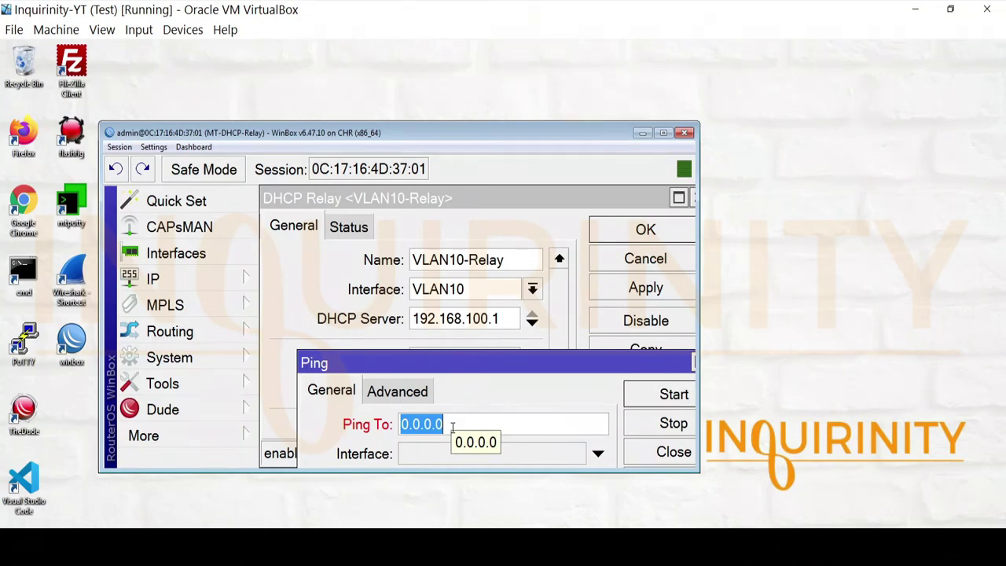
left_click_drag(626, 366, 561, 312)
left_click(559, 299)
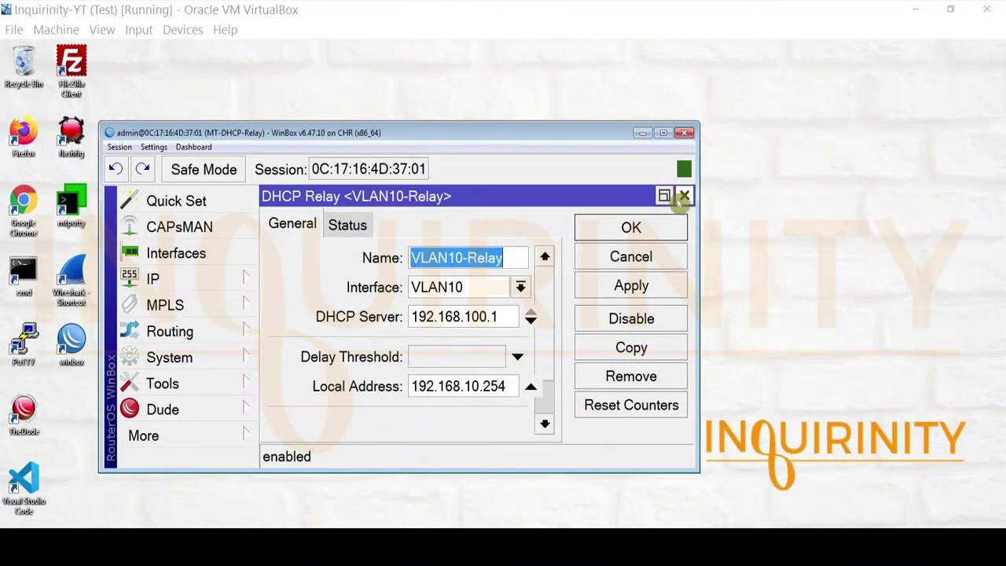
left_click(683, 195)
left_click(319, 297)
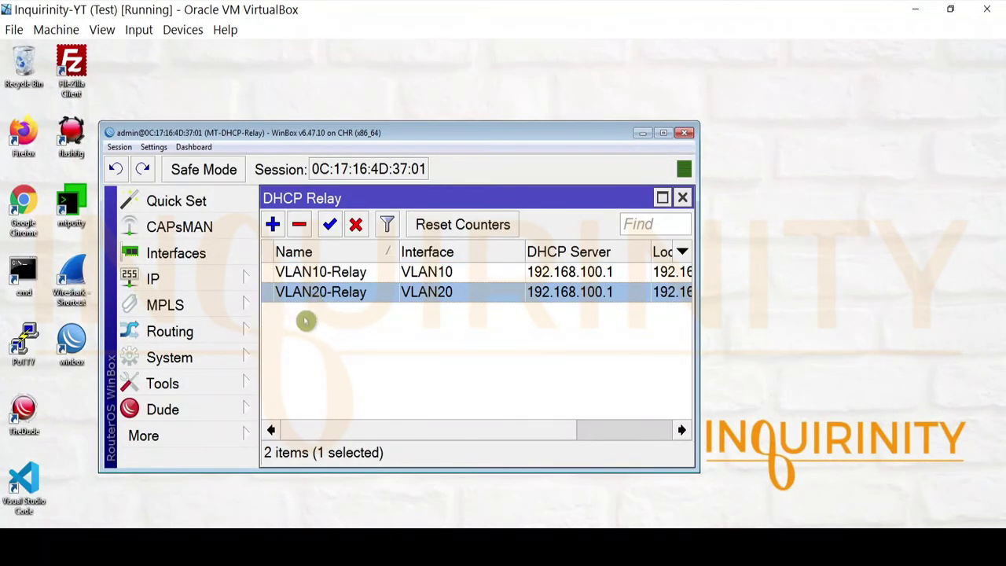
double_click(319, 295)
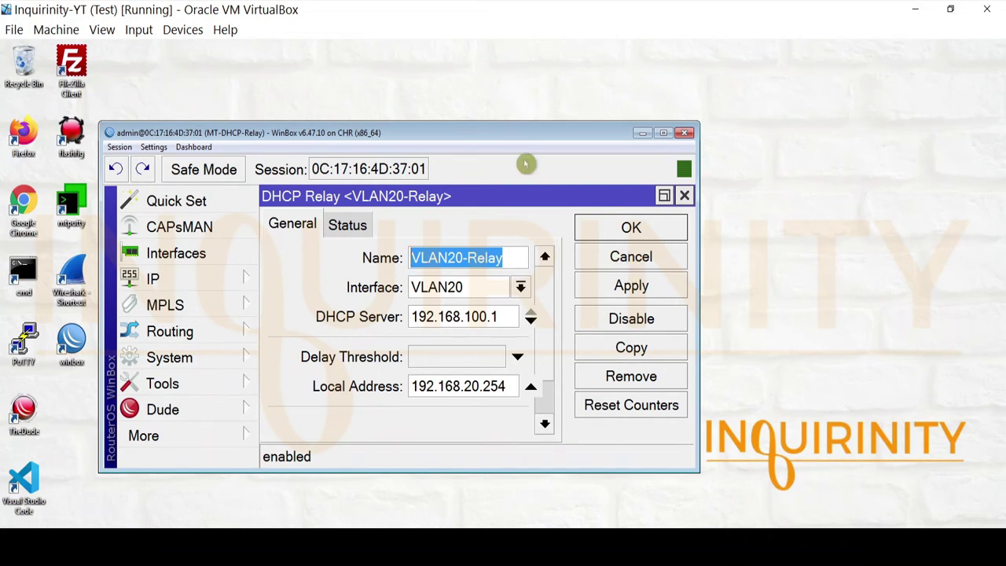
left_click(518, 287)
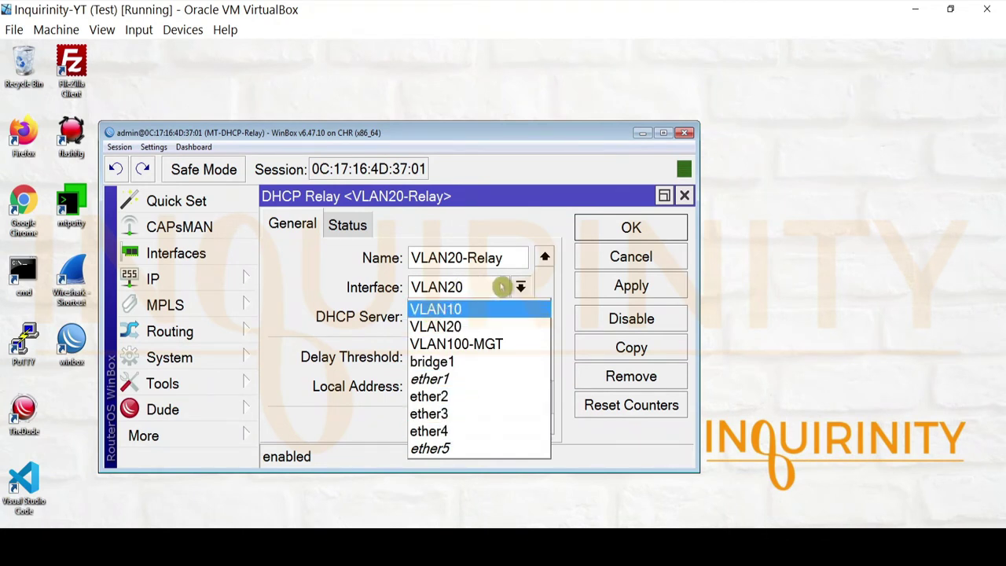
left_click(472, 290)
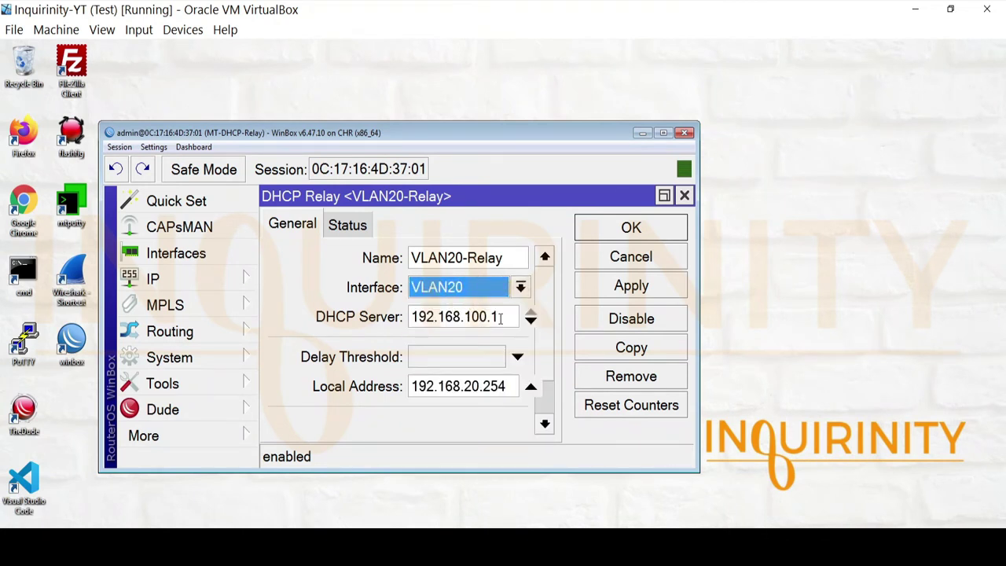
key("Tab")
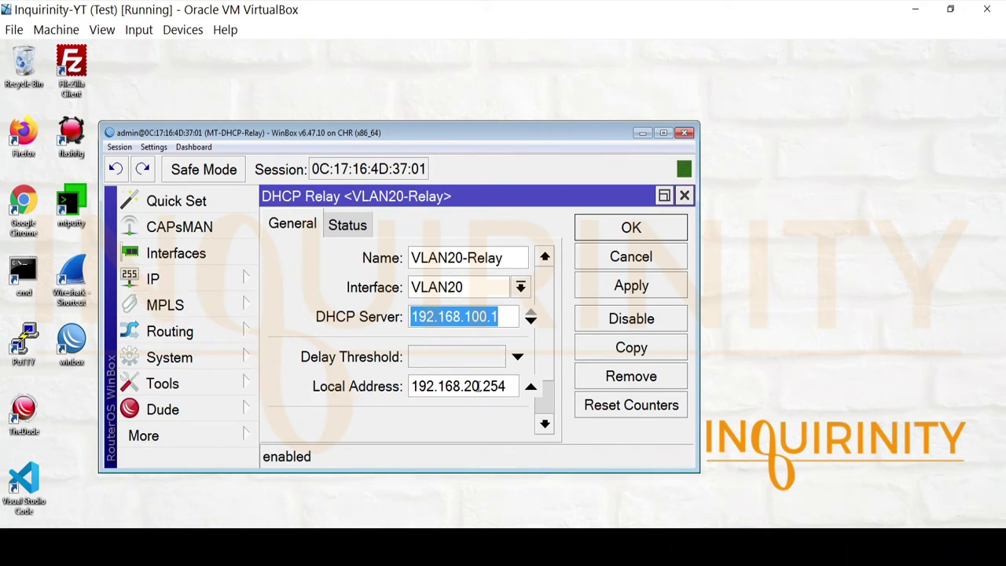
left_click(175, 279)
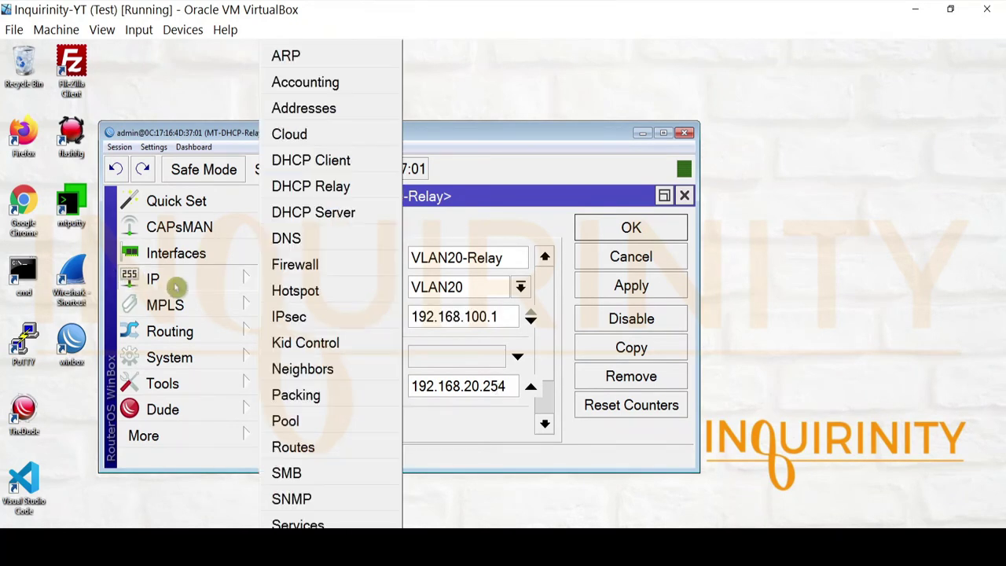
left_click(343, 108)
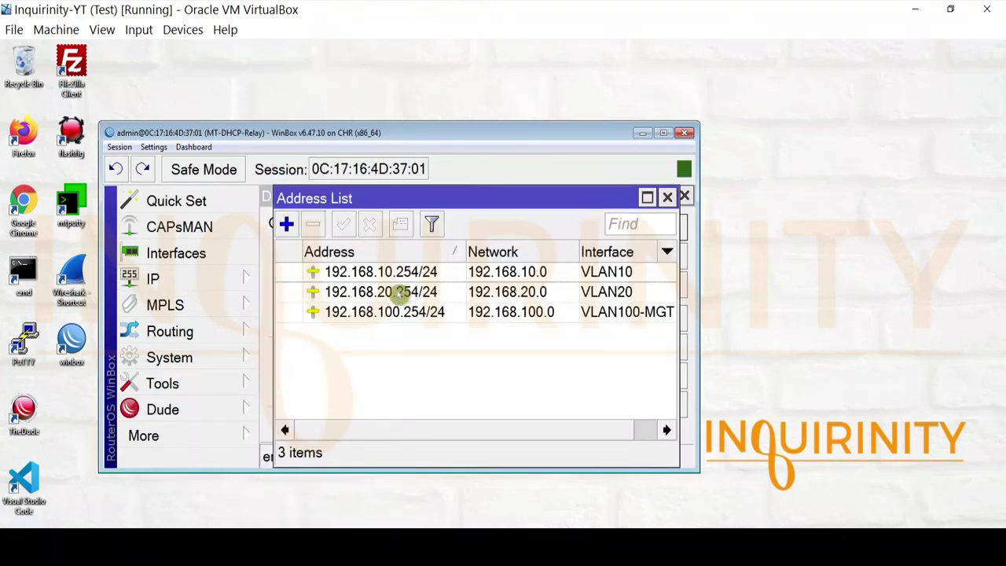
left_click(398, 292)
mouse_move(482, 198)
left_mouse_down()
mouse_move(484, 350)
mouse_move(490, 215)
left_mouse_up()
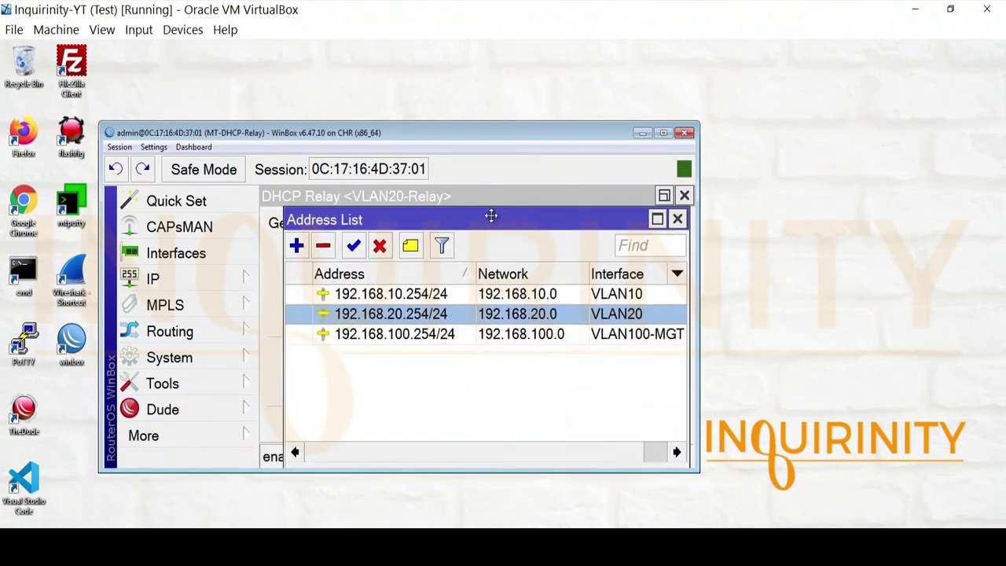
left_click(673, 217)
left_click_drag(552, 292, 543, 251)
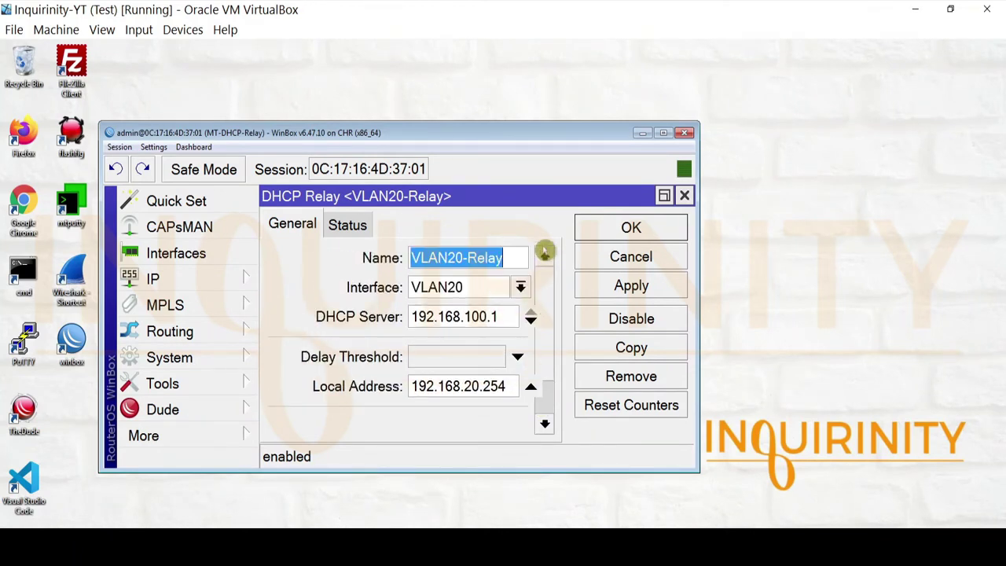
left_click(684, 197)
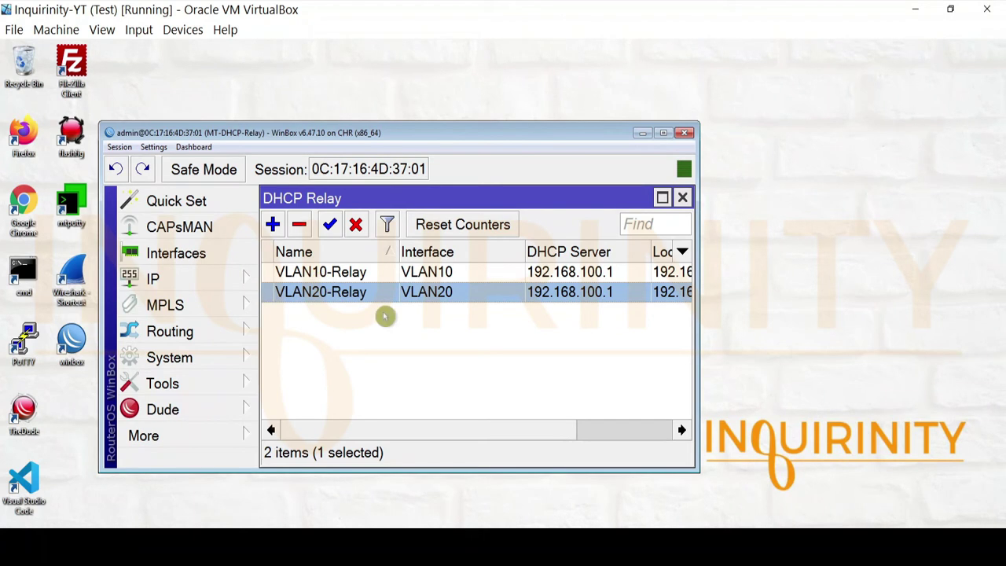
Review the VLAN10, VLAN20 and VLAN100-MGT interfaces under bridge1 in the Interfaces list
left_click(191, 264)
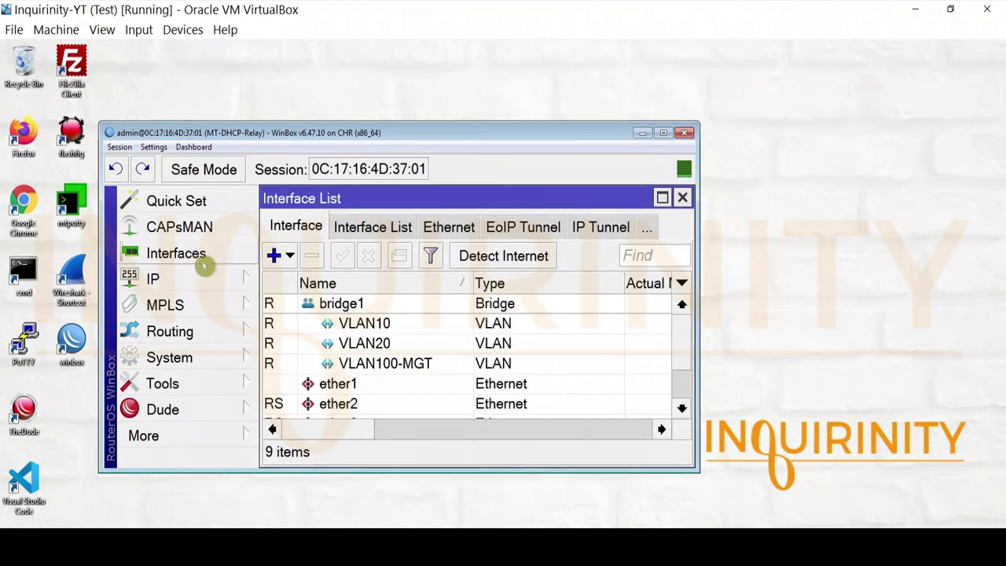
left_click(380, 368)
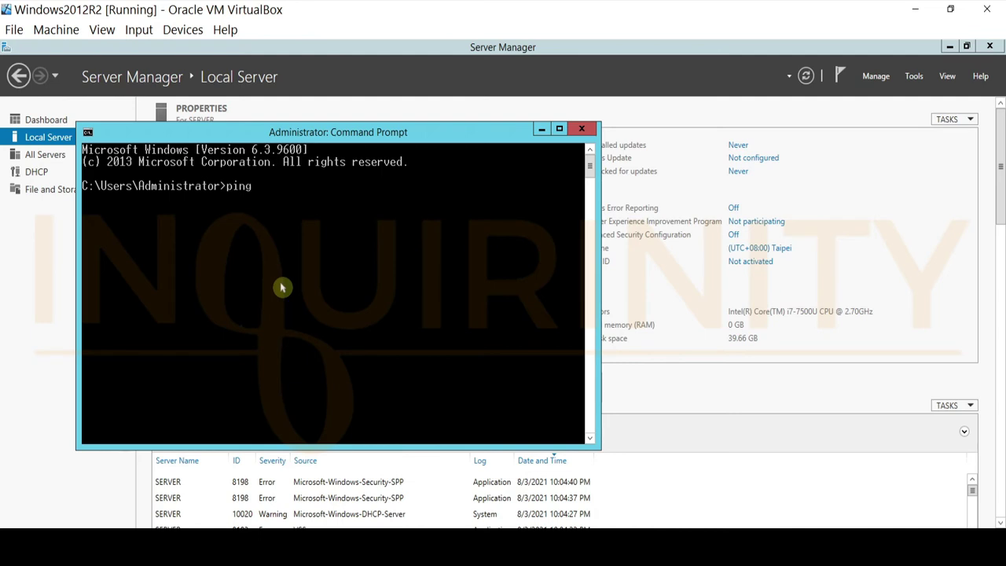
Run ping 192.168.100.254 from the Command Prompt and get 4/4 replies
type("92")
type(".168.100.254")
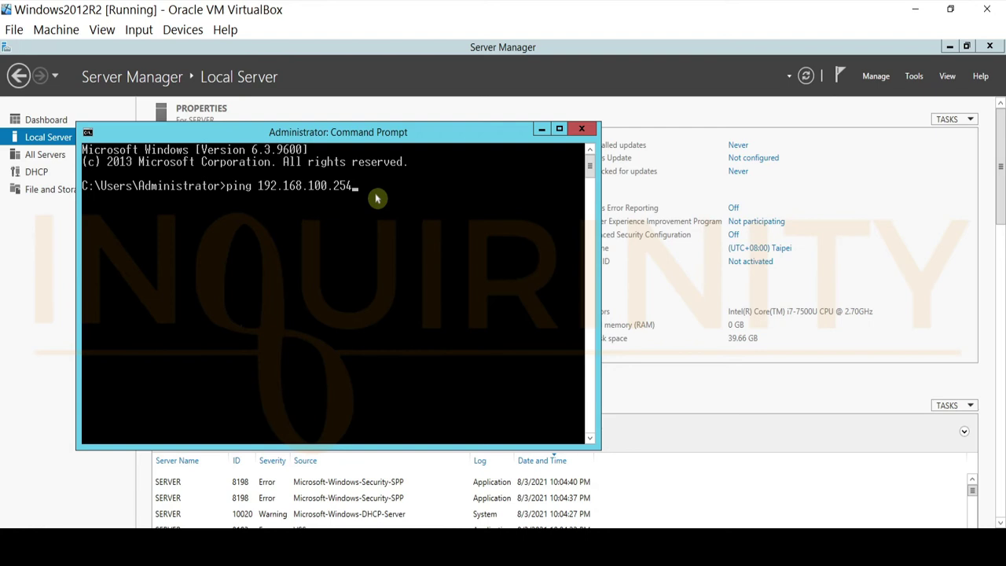
key("Return")
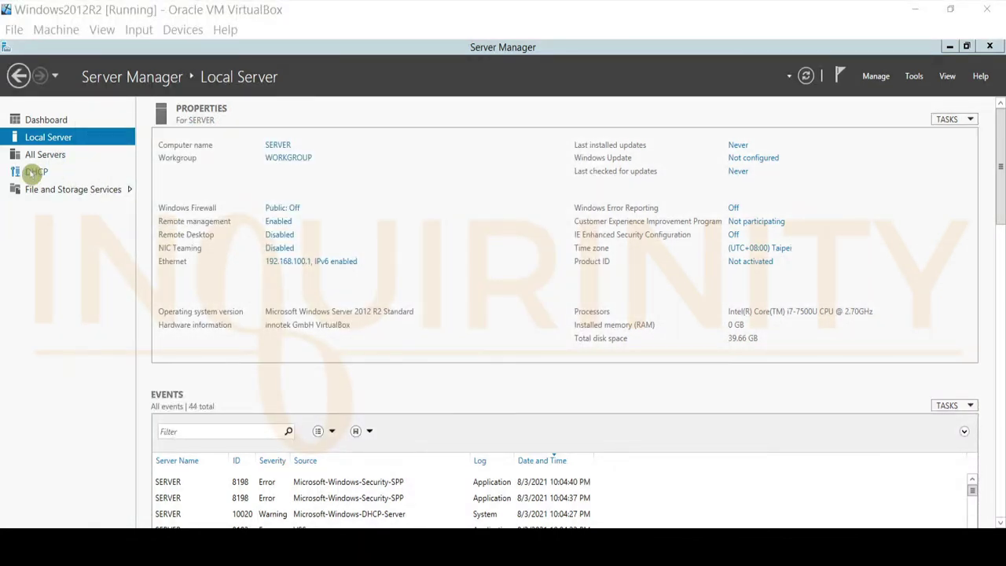
Launch DHCP Manager from Server Manager, maximize it and expand SERVER > IPv4
left_click(34, 175)
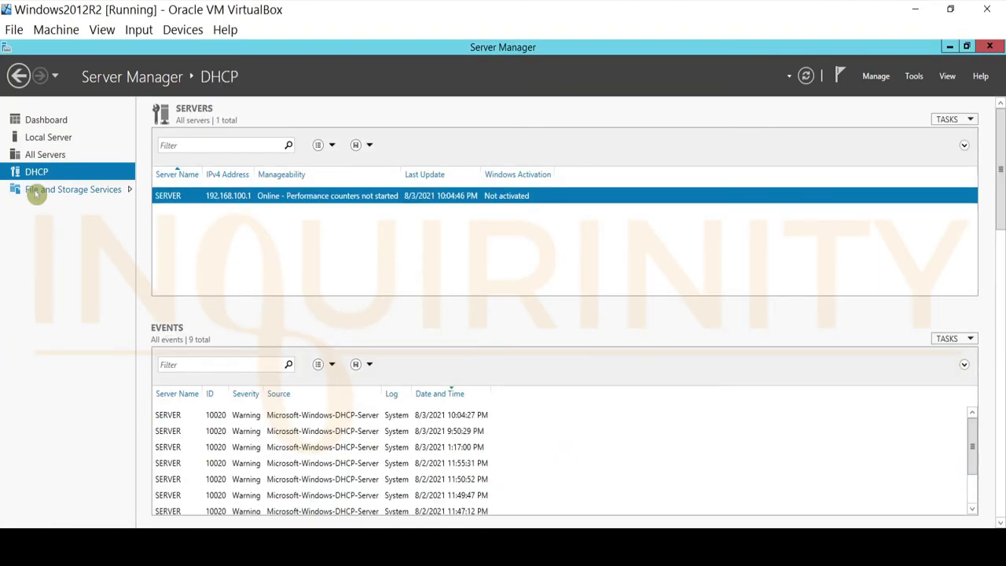
right_click(164, 199)
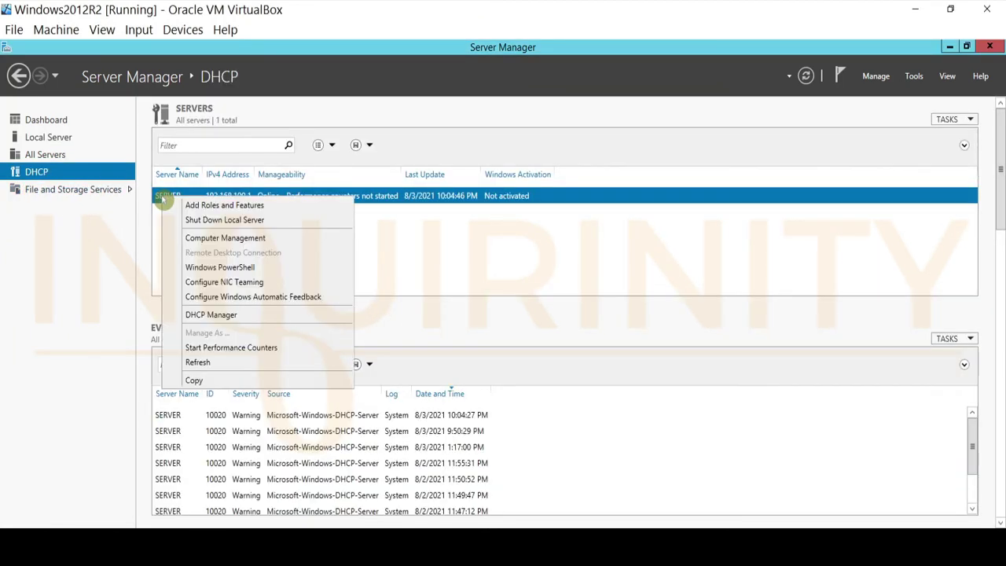
left_click(211, 316)
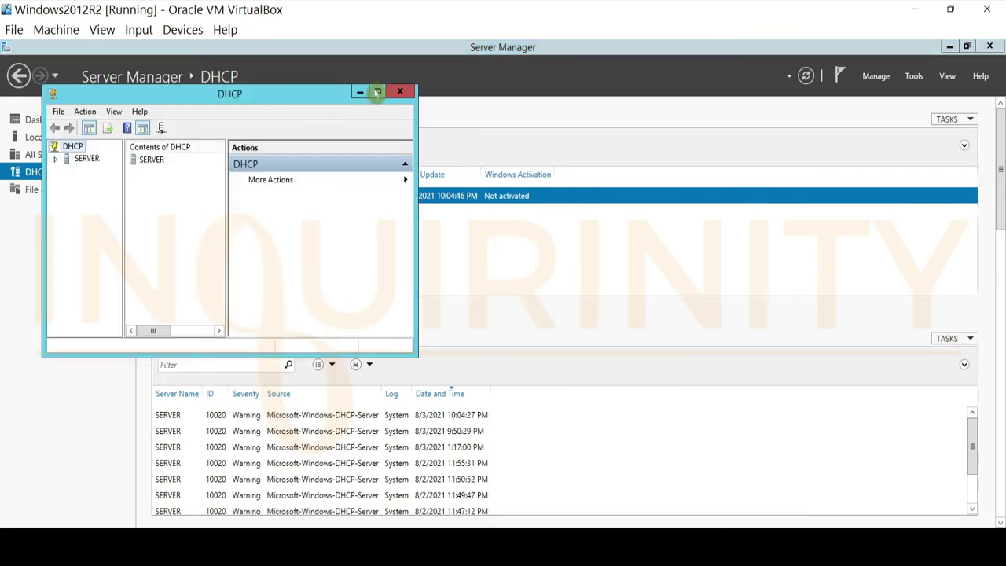
left_click(377, 91)
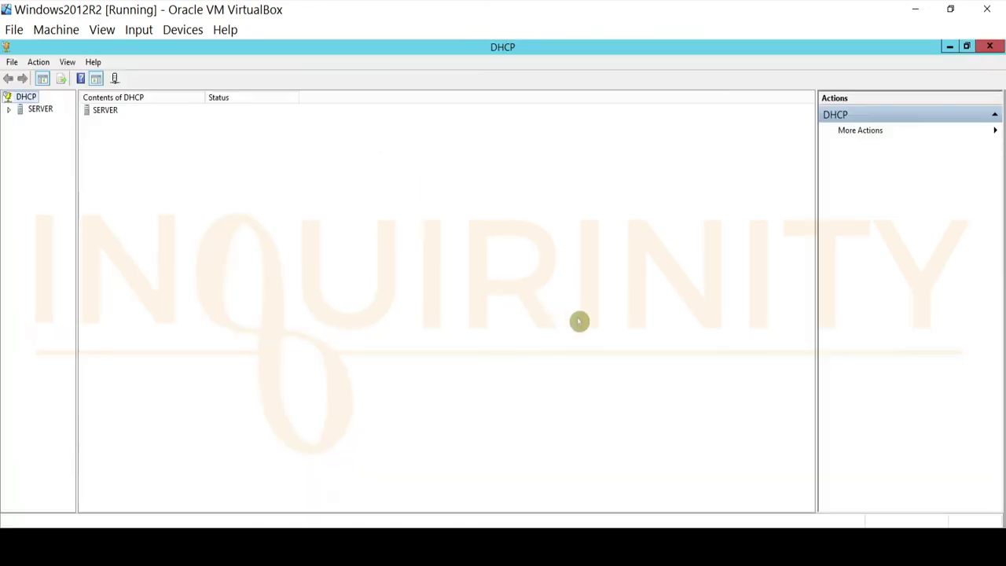
left_click(10, 111)
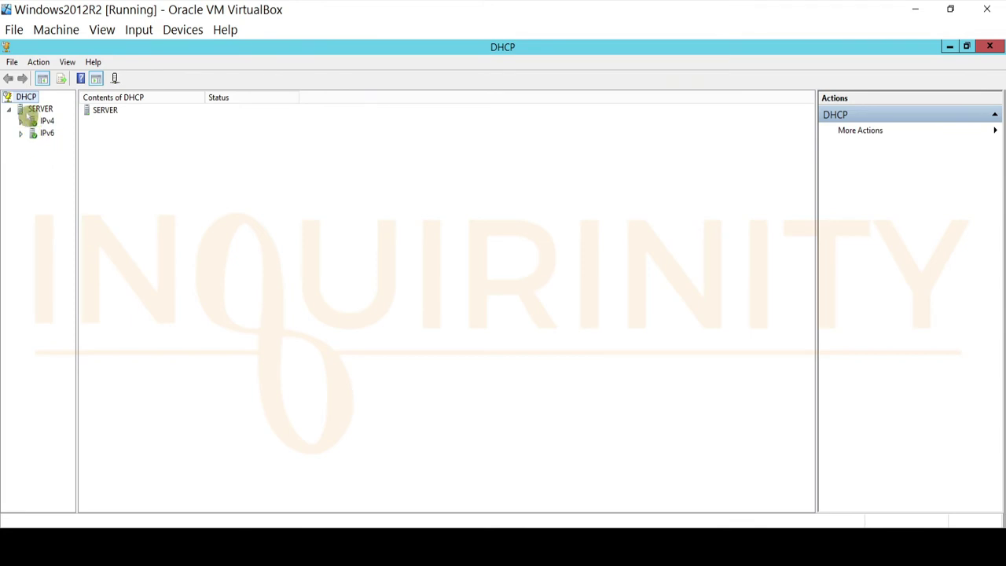
left_click(21, 123)
left_click_drag(77, 174, 205, 191)
Expand and collapse the VLAN10 and LAN scopes to browse their contents
left_click(114, 132)
double_click(114, 133)
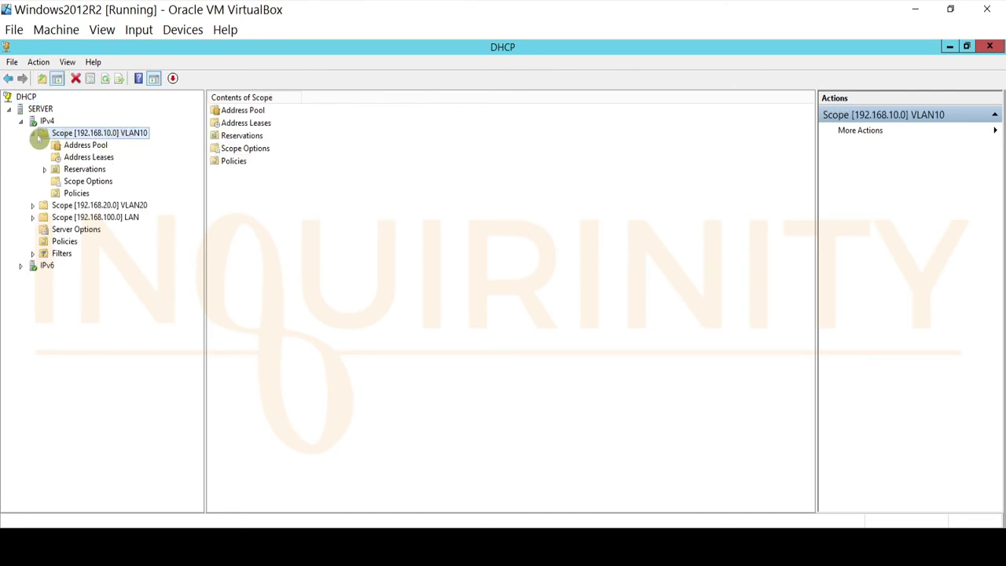
left_click(34, 133)
double_click(104, 158)
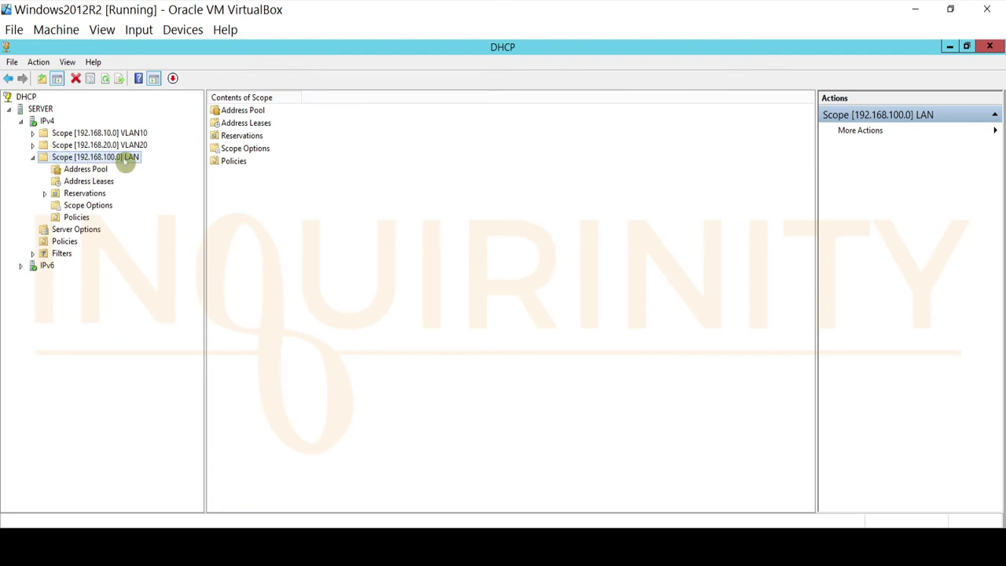
left_click(33, 157)
Display the address pool ranges of the VLAN10 and VLAN20 scopes
left_click(92, 133)
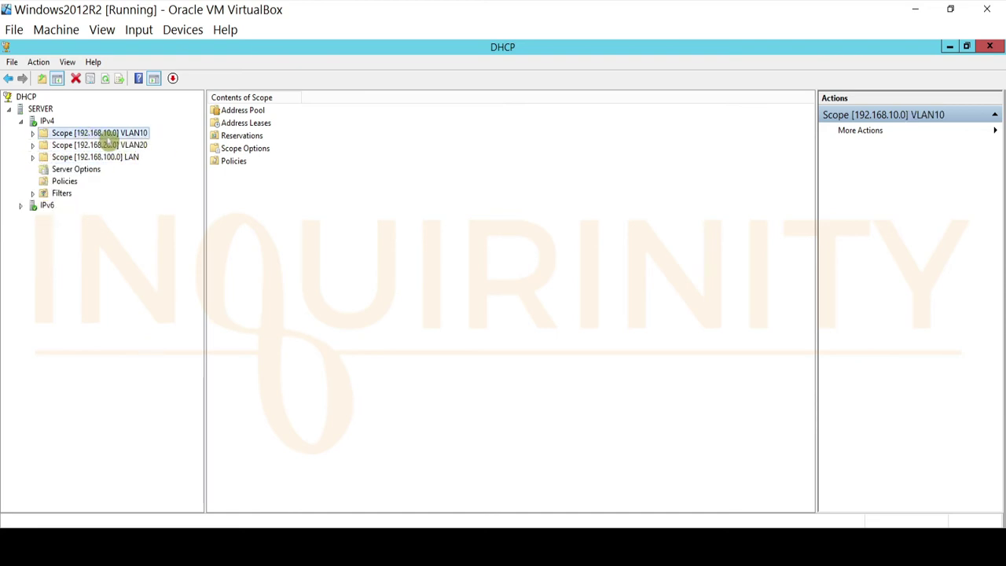
left_click(32, 133)
left_click(92, 146)
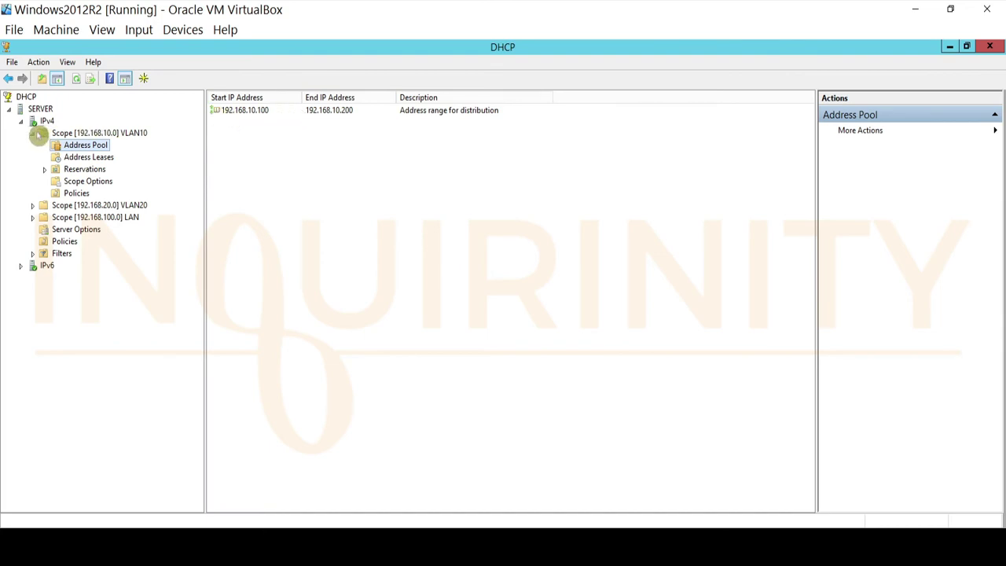
left_click(33, 132)
left_click(33, 146)
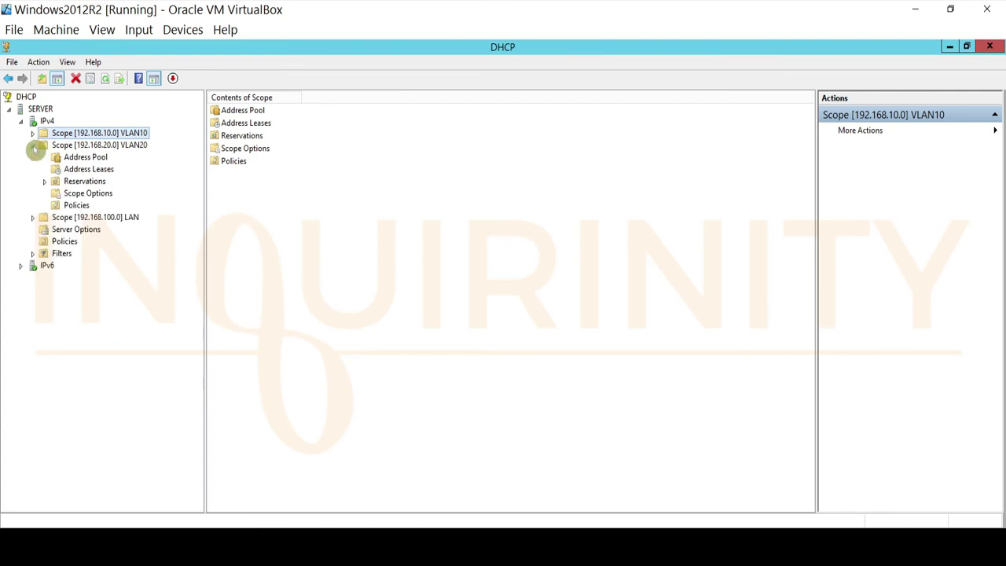
left_click(114, 147)
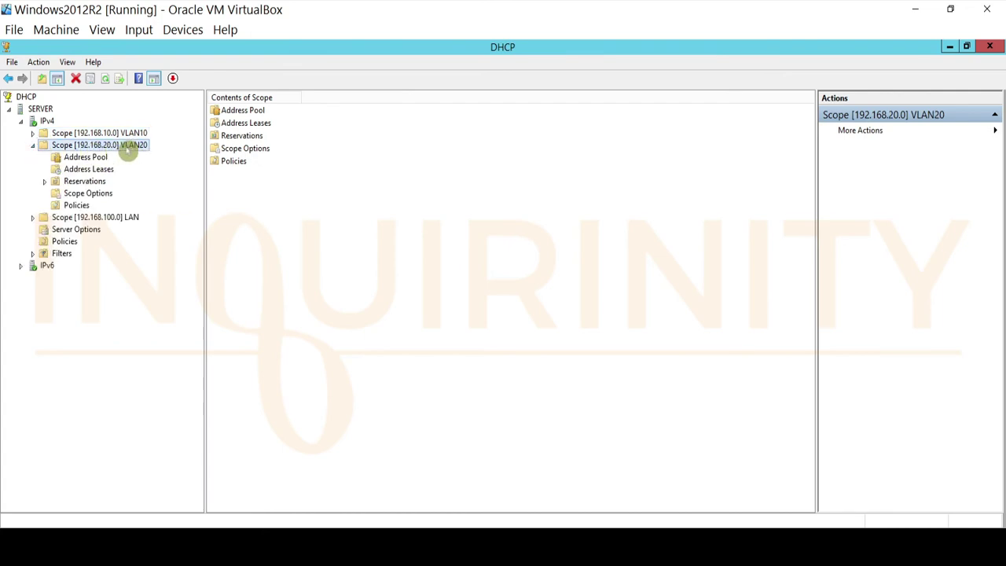
left_click(96, 158)
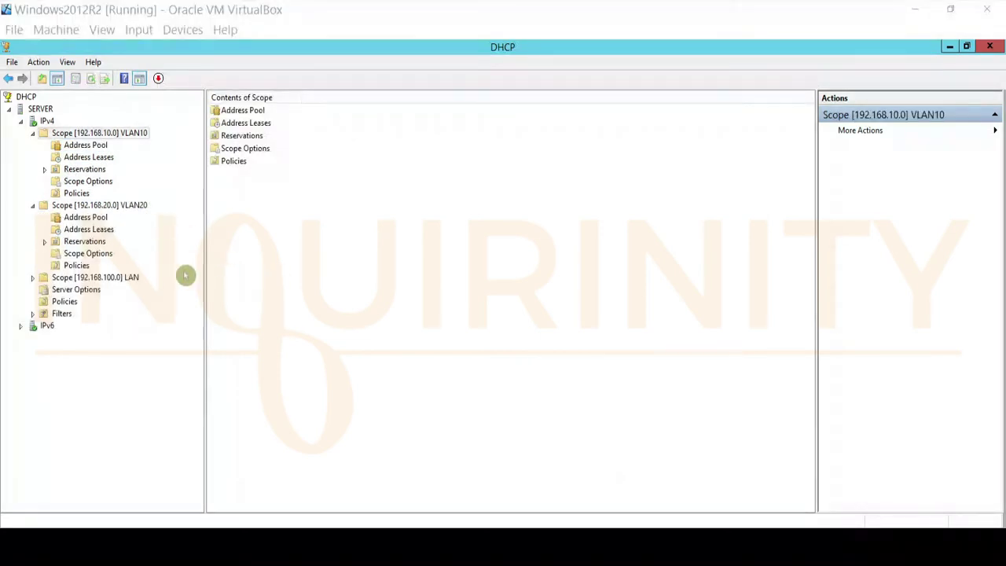
Review the VLAN10 scope's Properties and cancel without renaming it
right_click(102, 134)
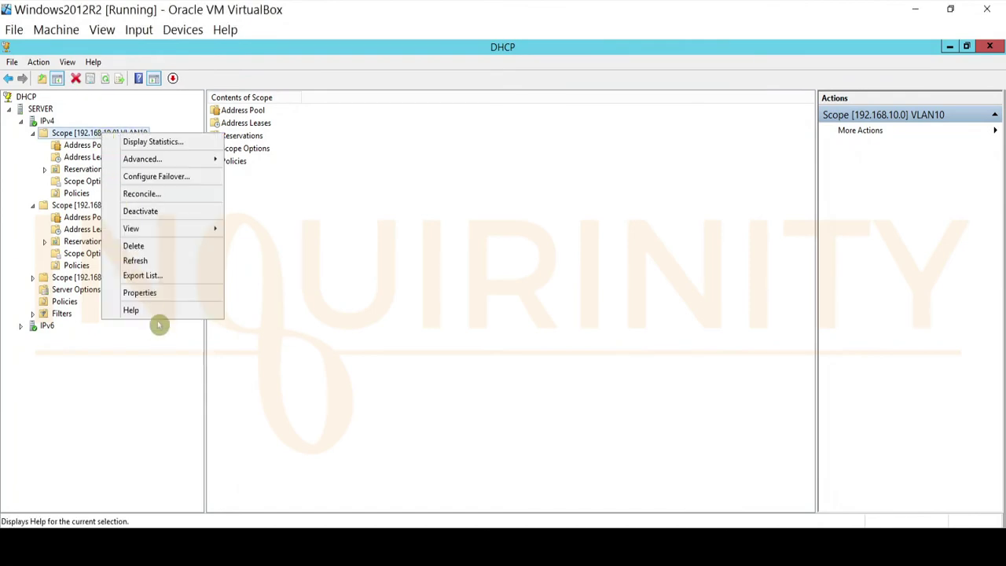
left_click(140, 292)
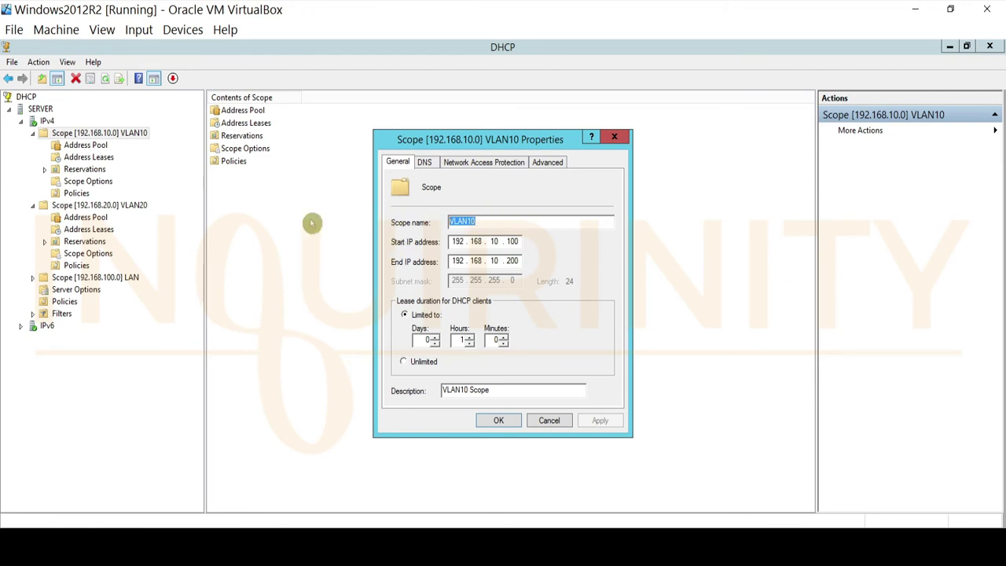
type("FINANCE")
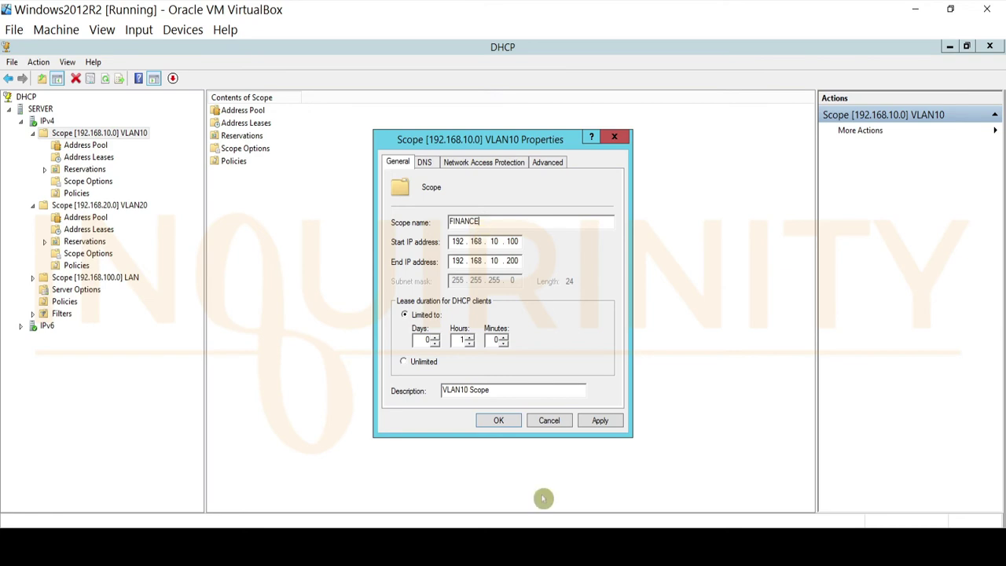
left_click(548, 422)
Return to the IPv4 overview listing the three active scopes, dismissing the scope menu
key("BackSpace")
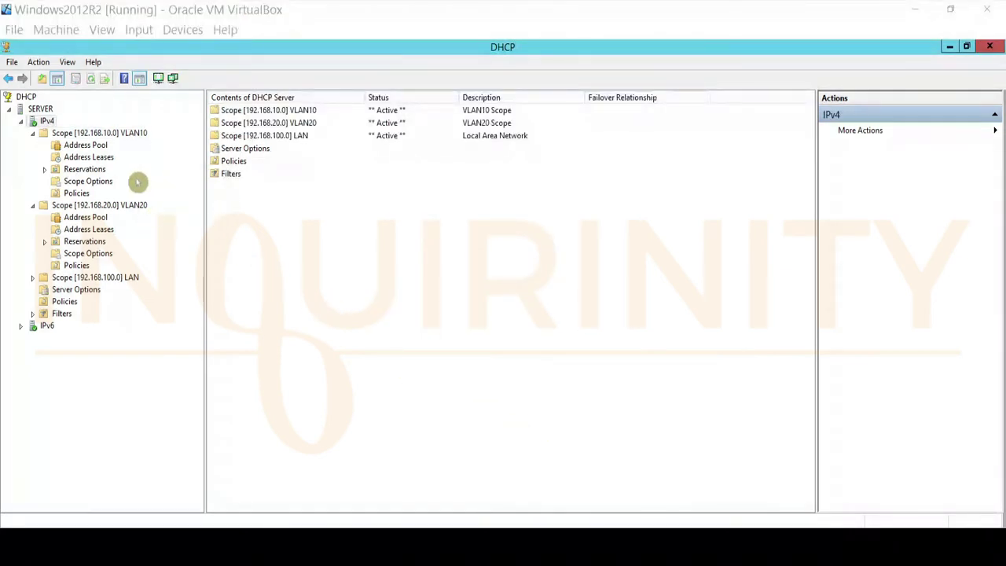
left_click(106, 134)
right_click(107, 134)
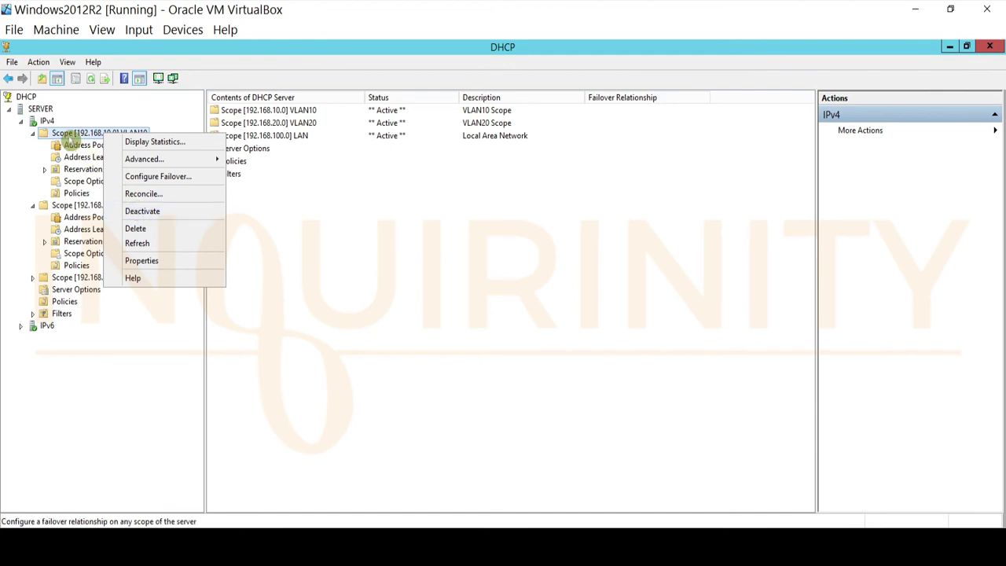
left_click(312, 233)
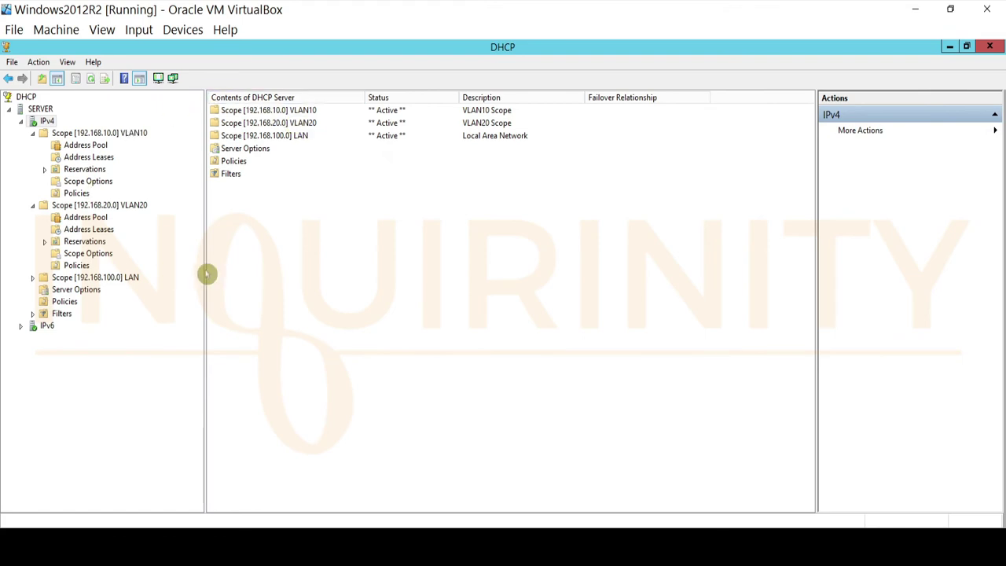
View Address Leases for Scope VLAN10 and then Scope VLAN20, both empty
left_click(86, 158)
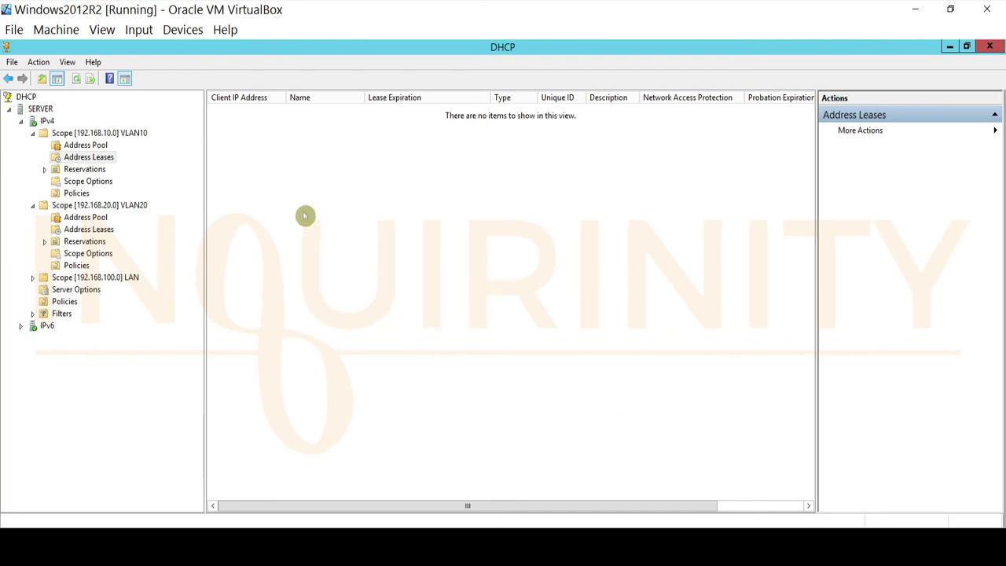
left_click(89, 229)
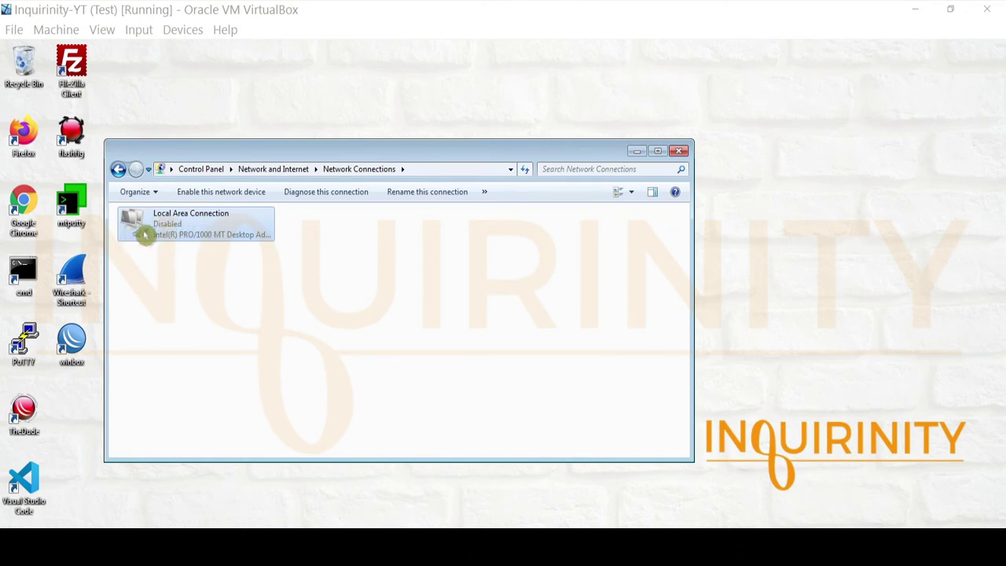
Check the client's hostname in a command prompt, then enable Local Area Connection
double_click(23, 273)
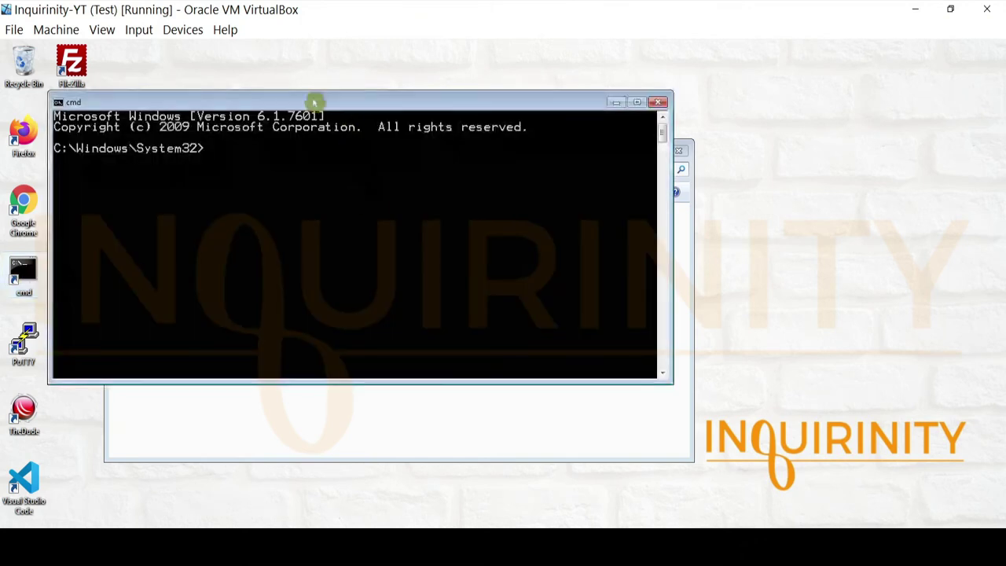
left_click_drag(310, 99, 330, 288)
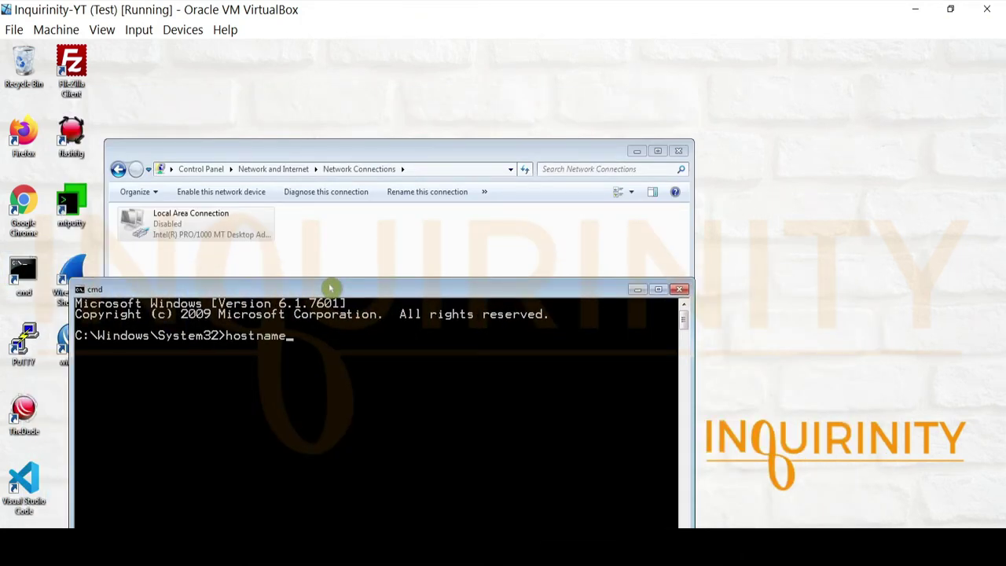
key("Return")
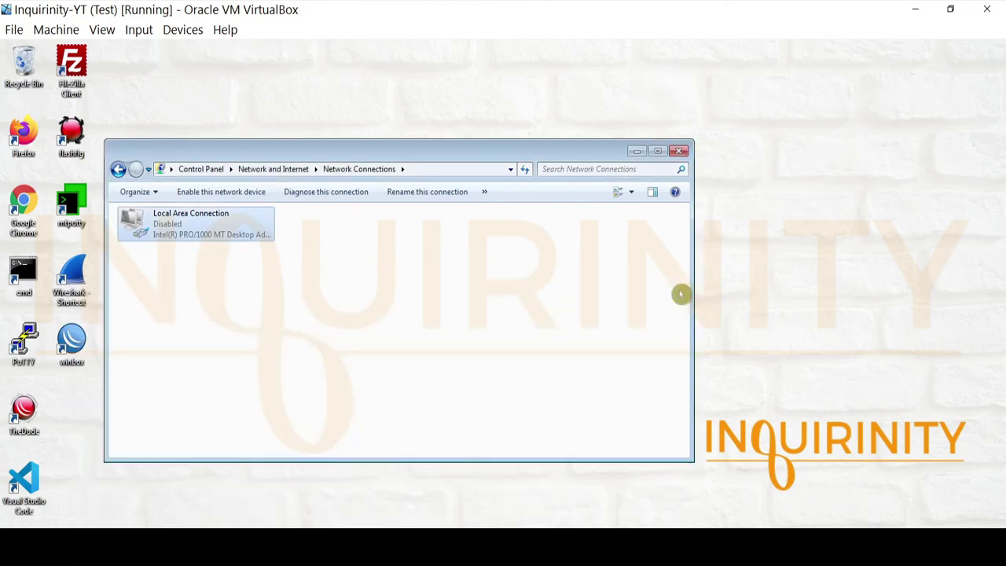
left_click(679, 289)
right_click(138, 229)
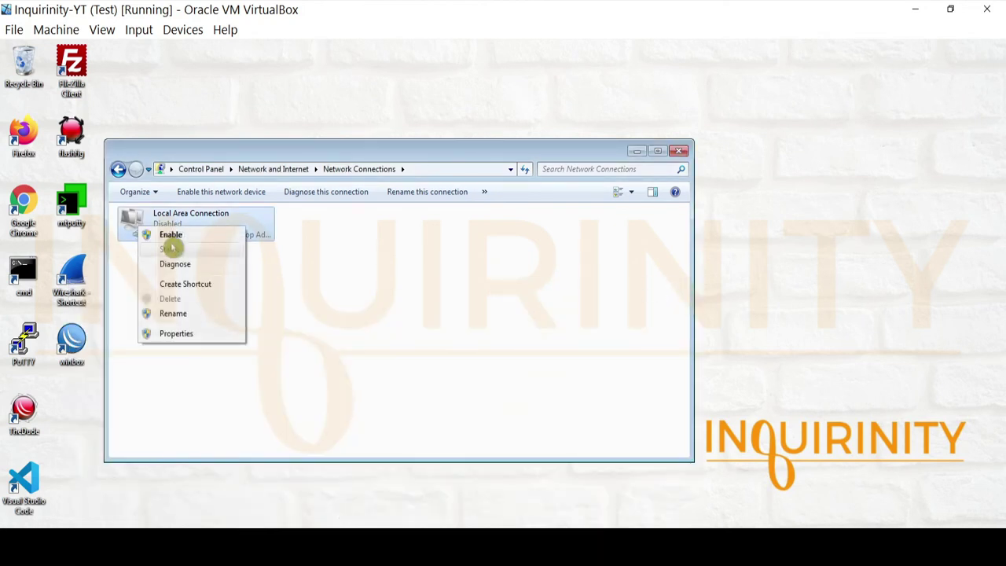
left_click(168, 233)
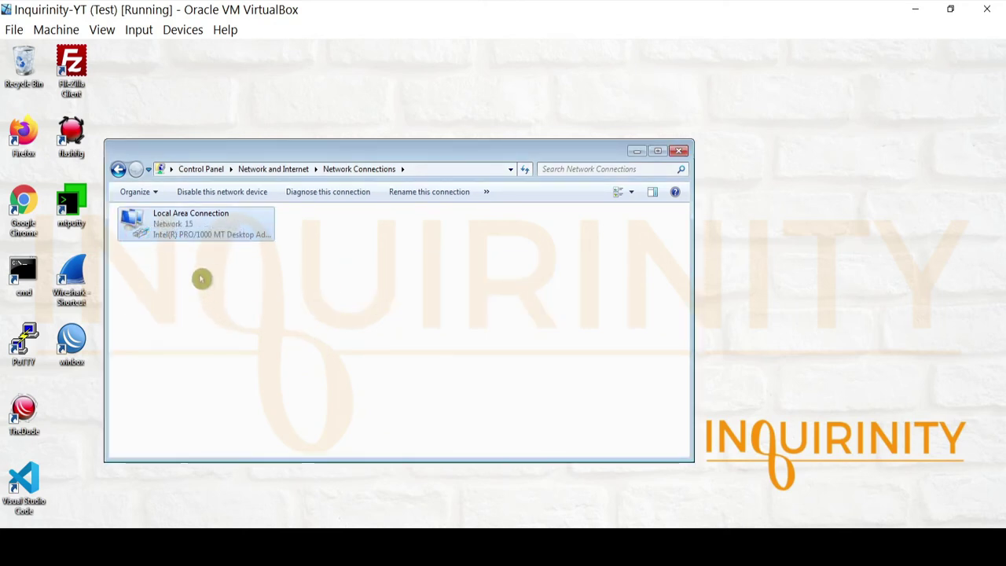
Confirm the connection's TCP/IPv4 properties obtain an IP address automatically
right_click(143, 231)
left_click(175, 356)
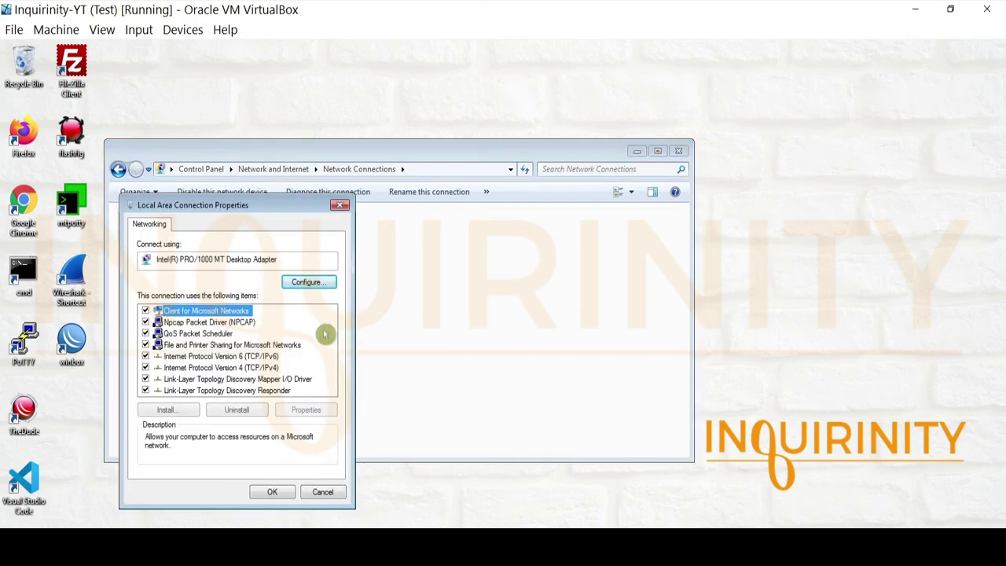
left_click(270, 369)
left_click(306, 410)
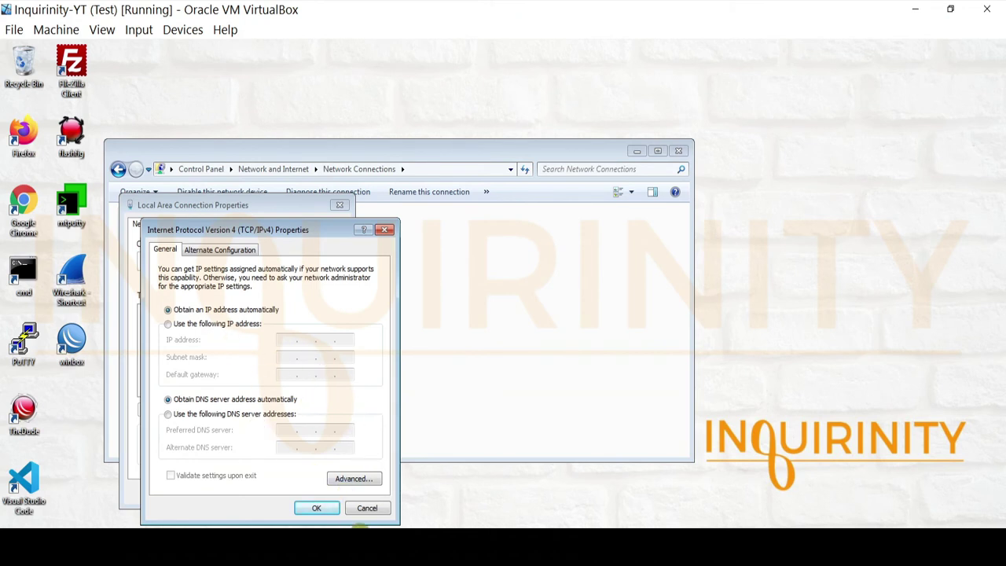
left_click(366, 507)
left_click(319, 495)
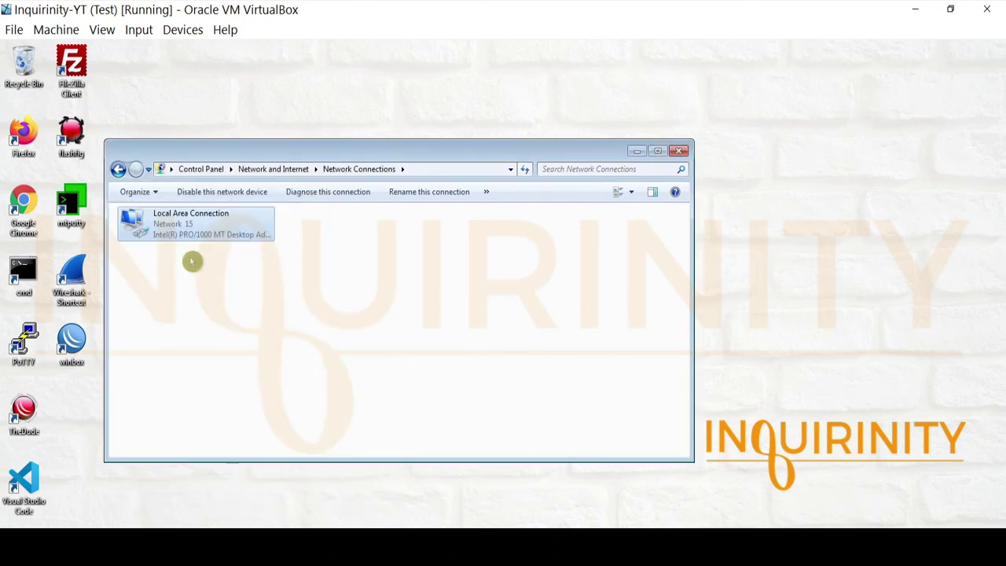
right_click(140, 225)
Check the connection details, then ping 192.168.100.1 and 192.168.100.254 from a command prompt
left_click(168, 248)
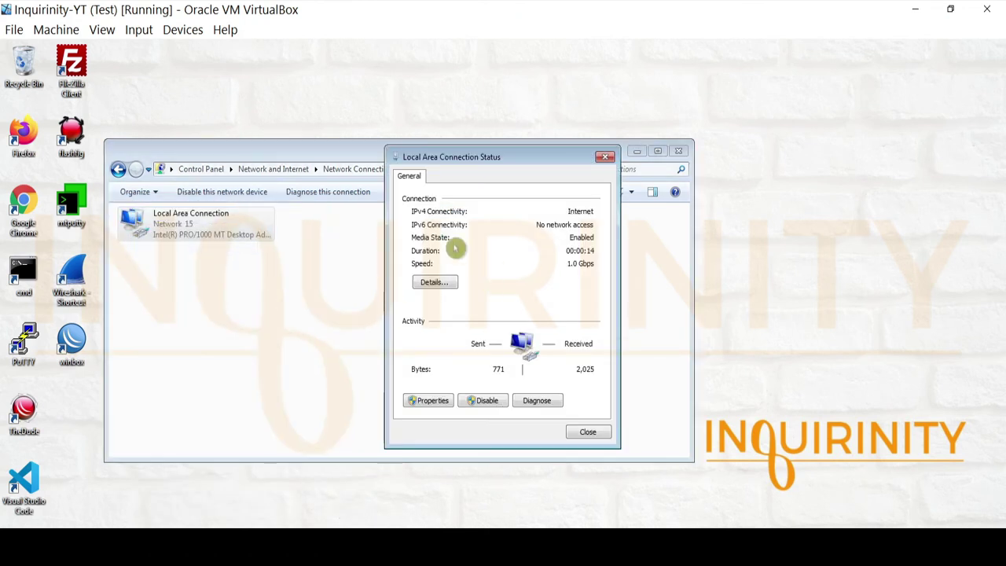
left_click(430, 285)
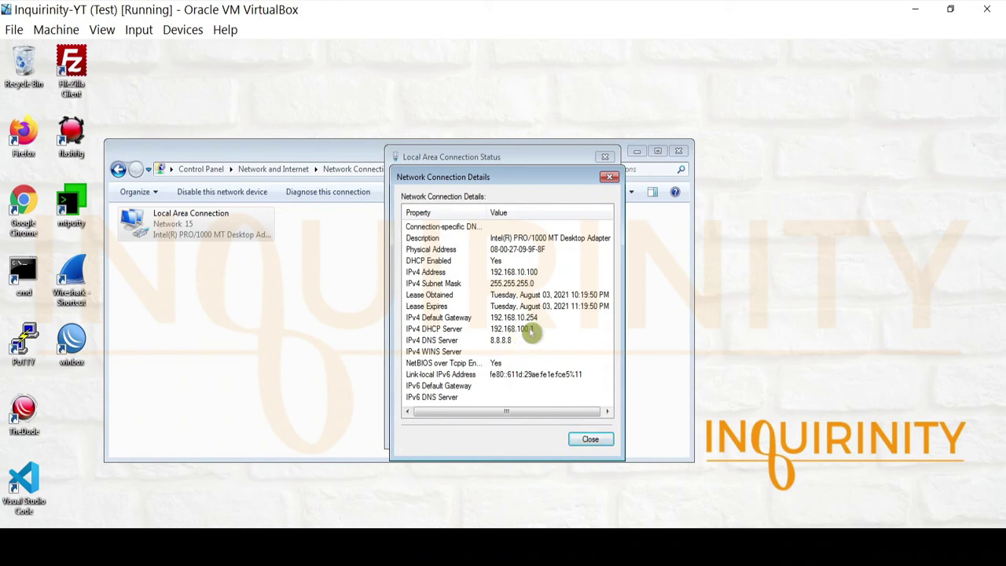
double_click(24, 274)
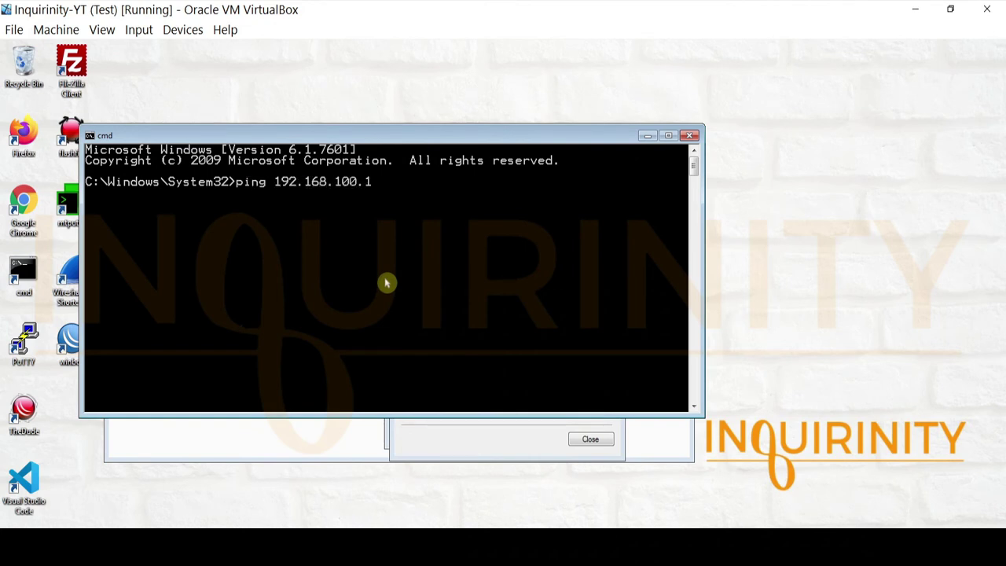
key("Return")
key("ctrl+c")
key("Up")
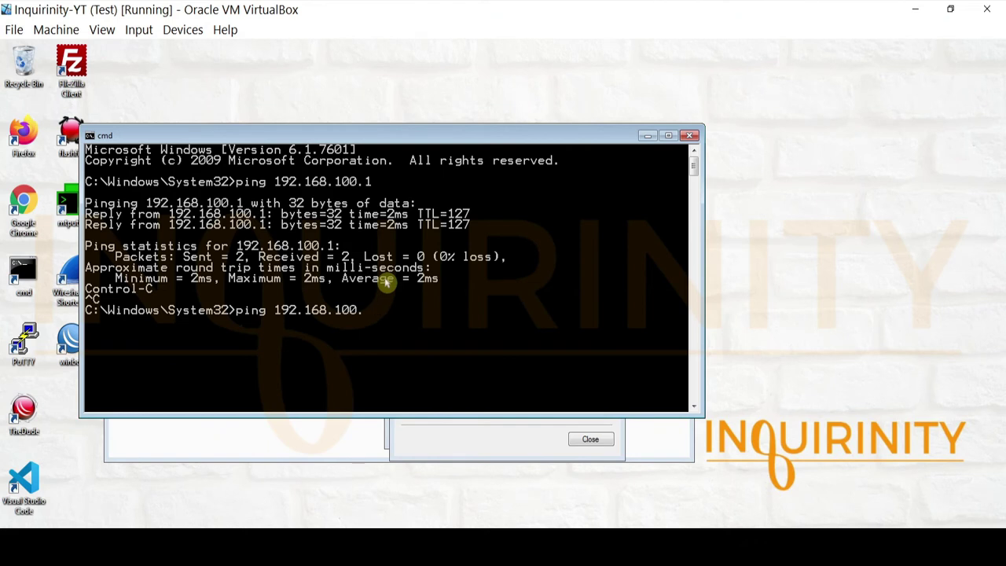
key("Return")
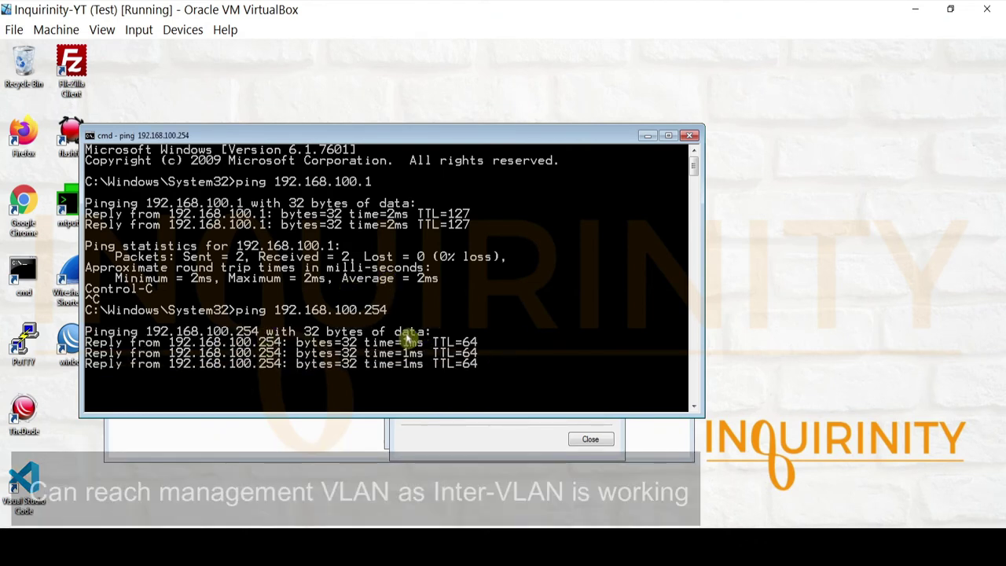
left_click_drag(440, 139, 471, 270)
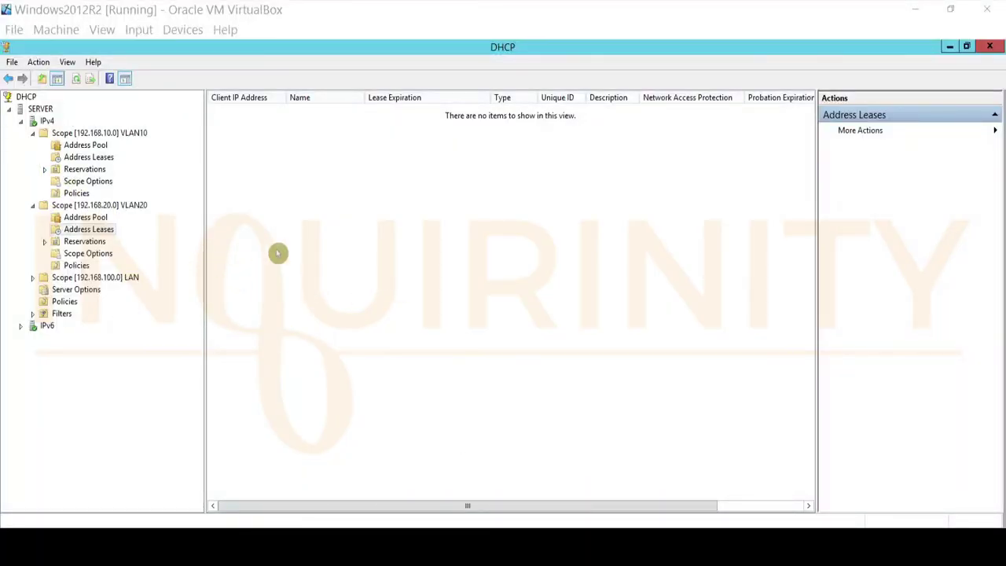
Refresh the Scope [192.168.10.0] VLAN10 Address Leases and select the 192.168.10.100 lease
left_click(133, 133)
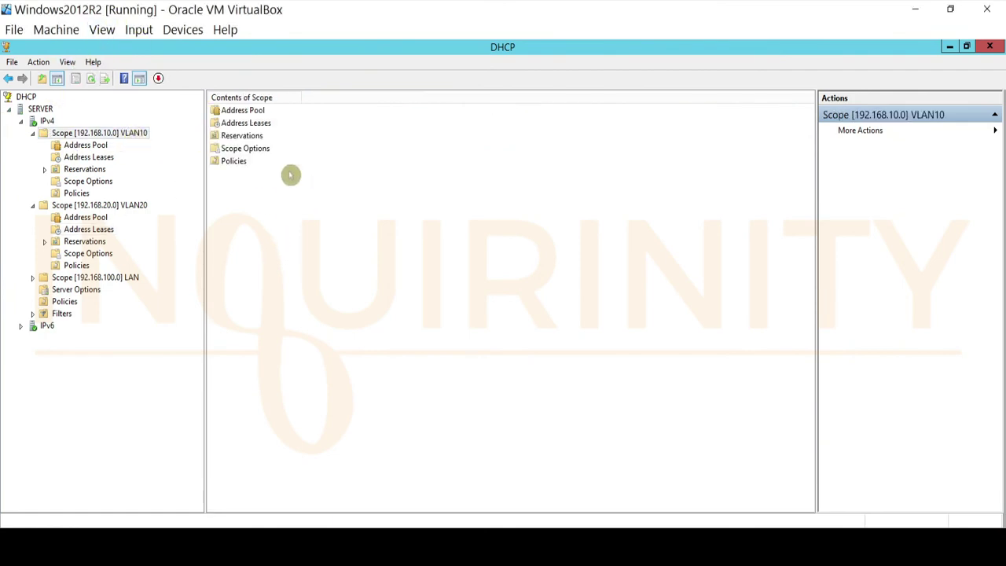
left_click(88, 157)
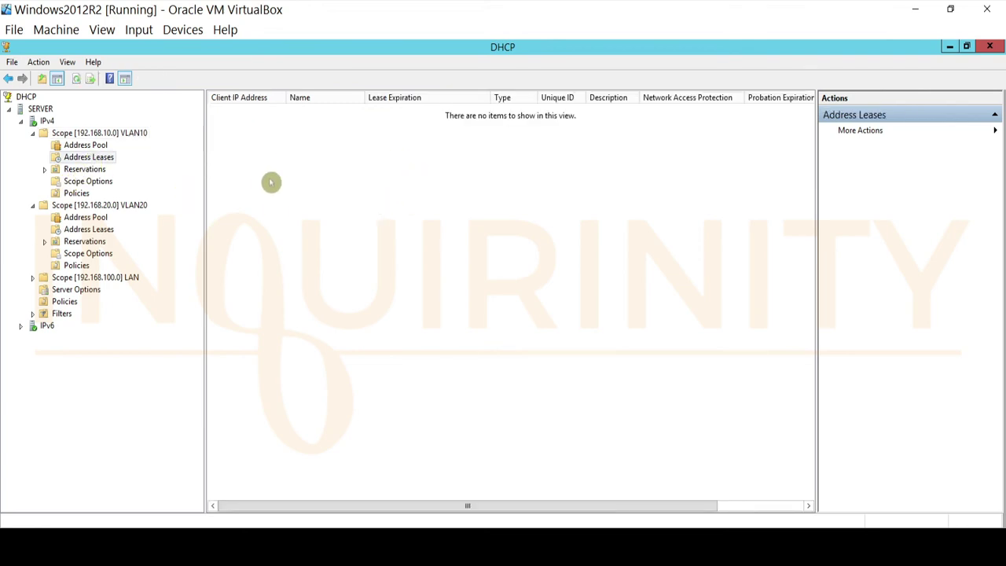
right_click(272, 182)
left_click(303, 188)
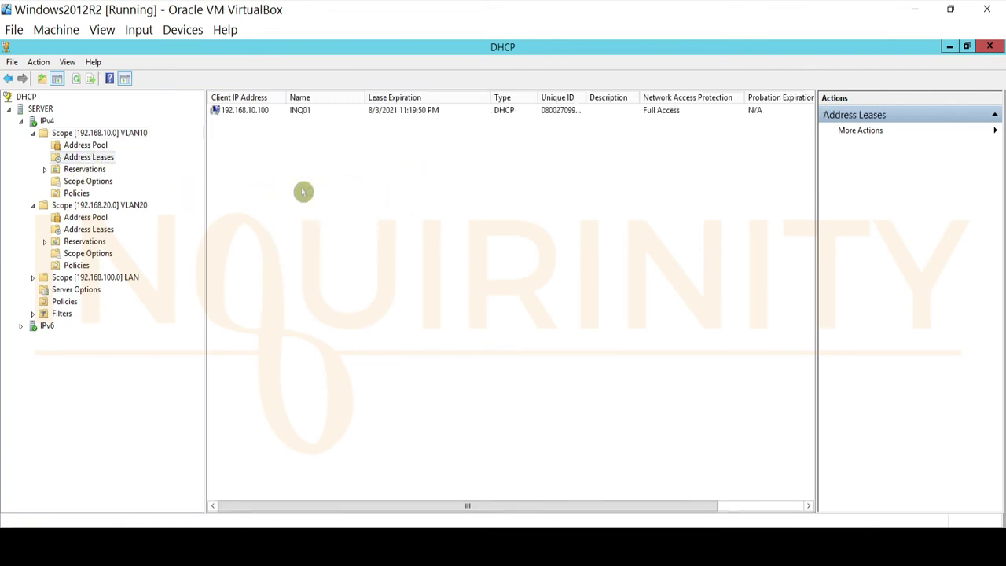
left_click(239, 112)
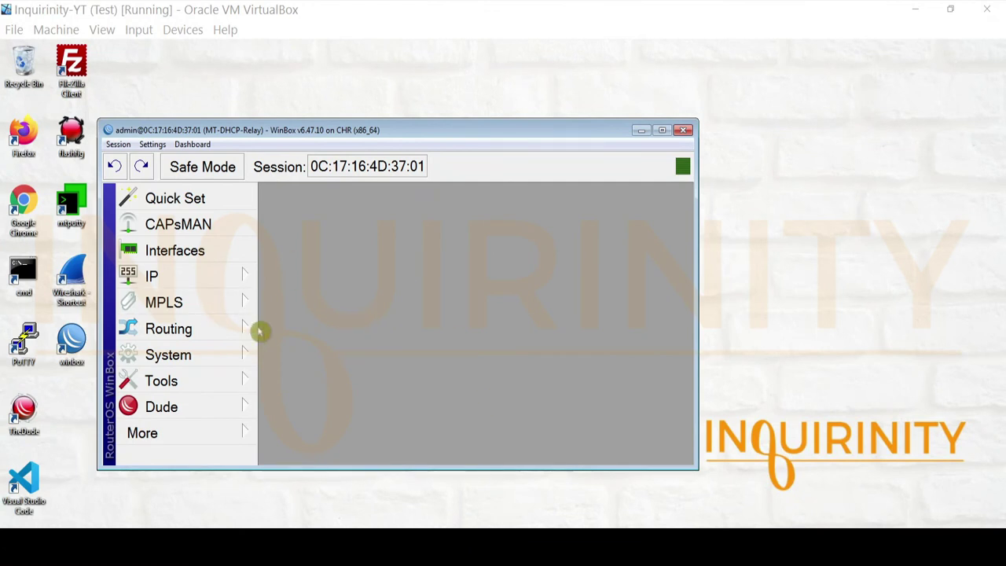
Read the VLAN10-Relay status counters in IP > DHCP Relay: 27 requests, 3 responses
left_click(150, 276)
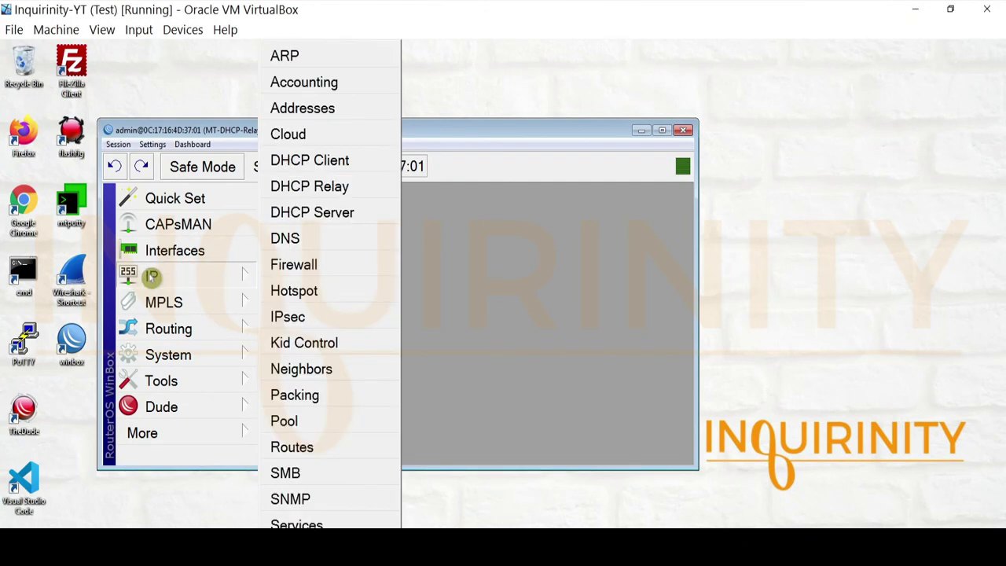
left_click(360, 197)
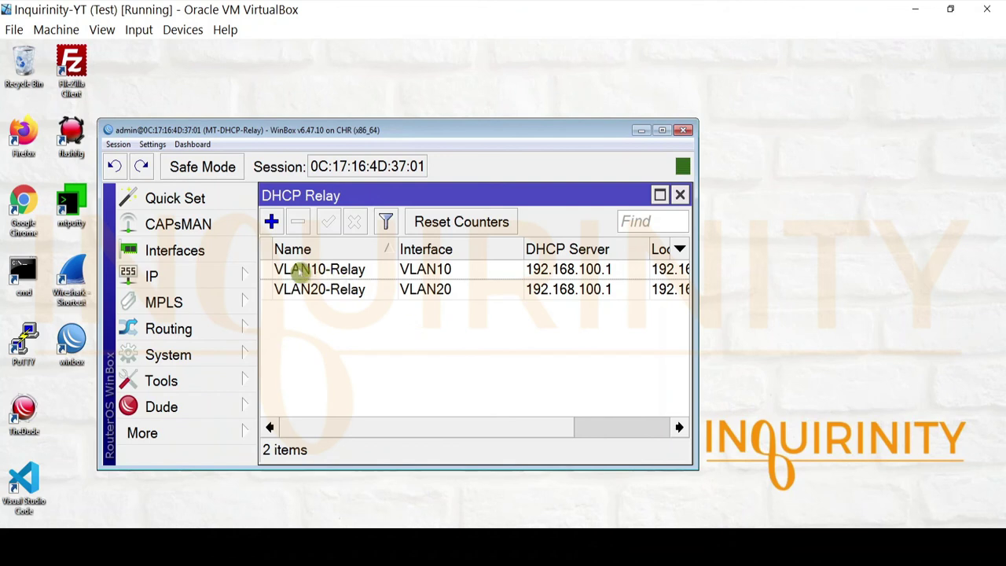
left_click(301, 271)
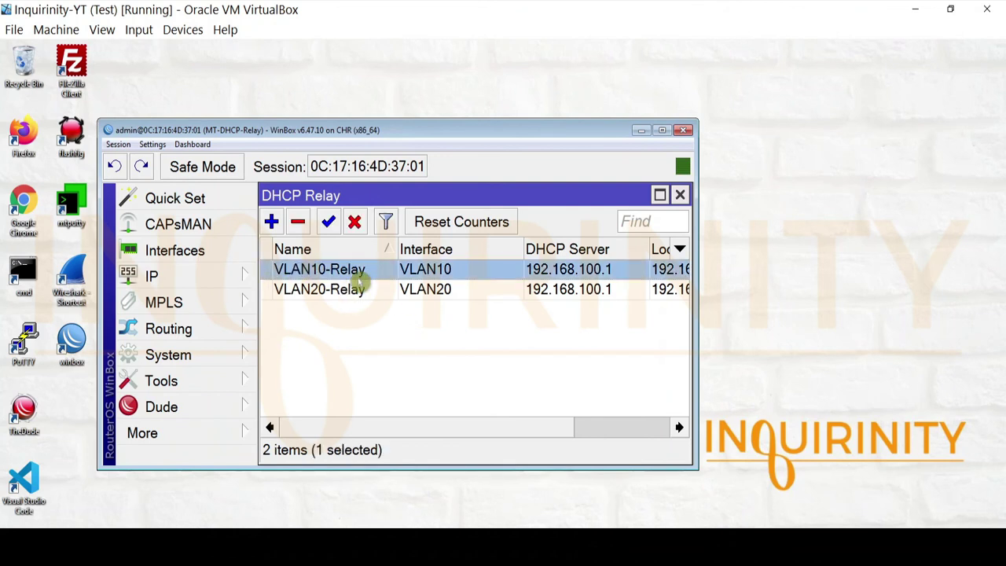
double_click(312, 271)
left_click(346, 222)
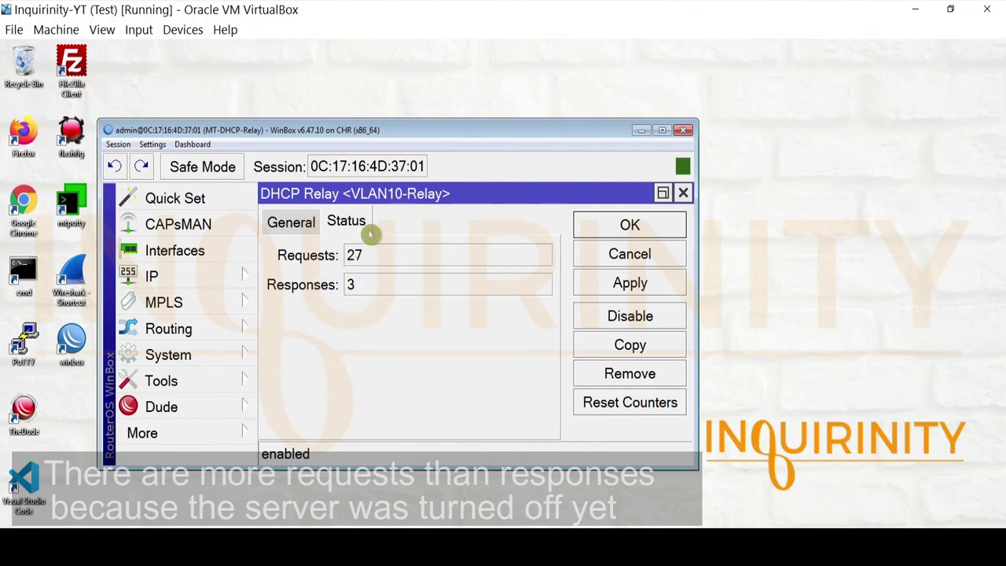
left_click(292, 225)
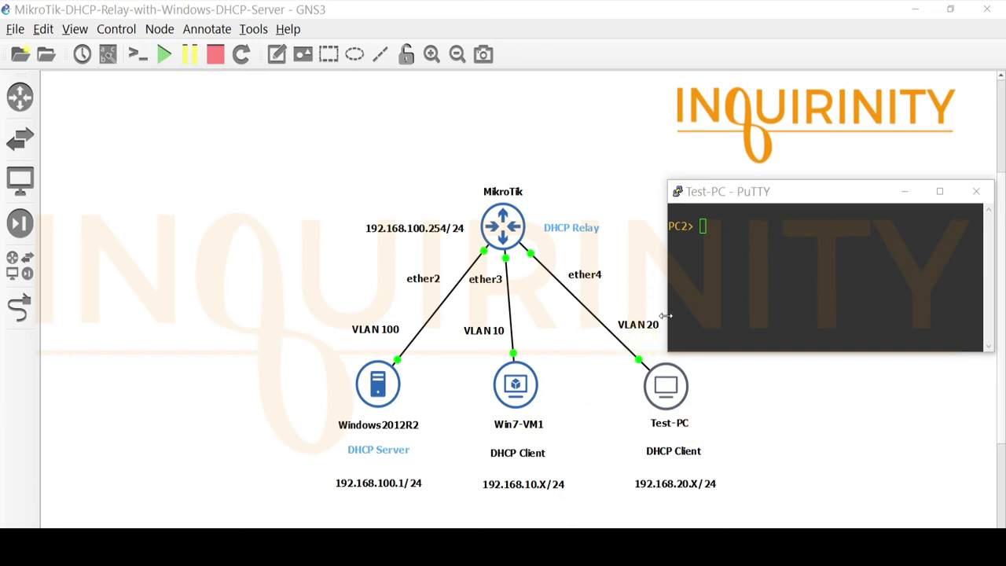
Run 'ip dhcp' on Test-PC to get 192.168.20.100/24, then 'ping 192.168.20.254'
left_click(716, 226)
type("ip dhcp")
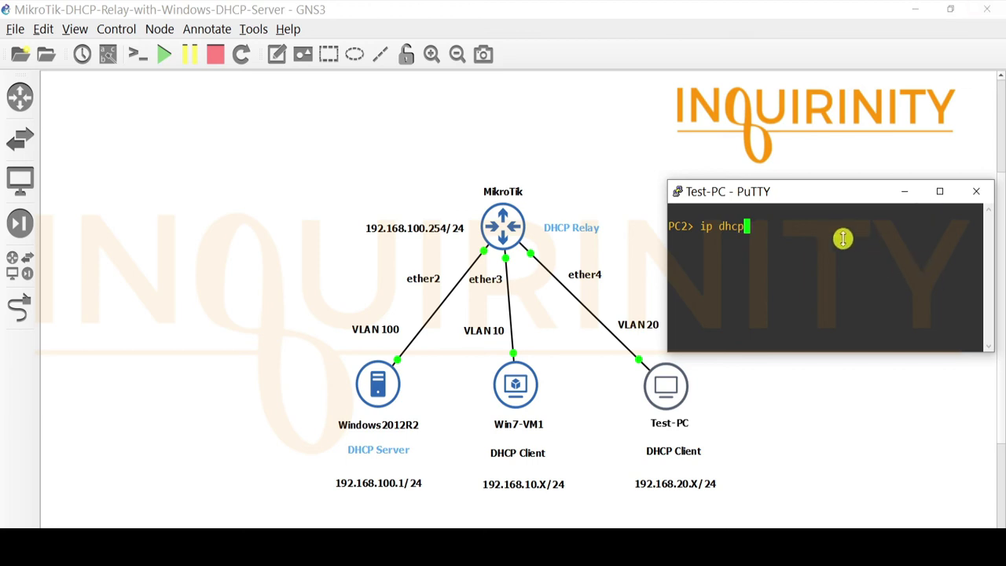
key("Return")
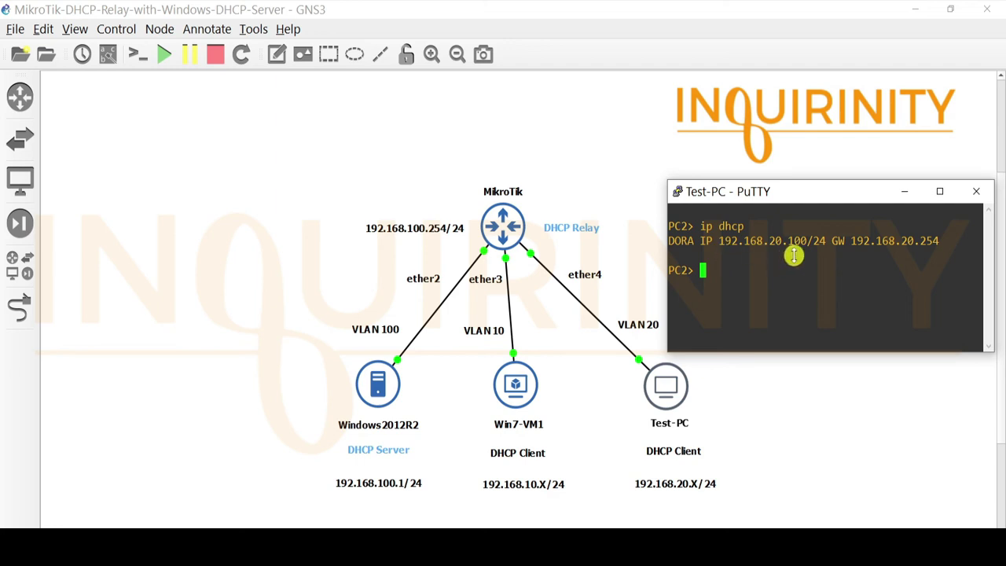
type("ping ")
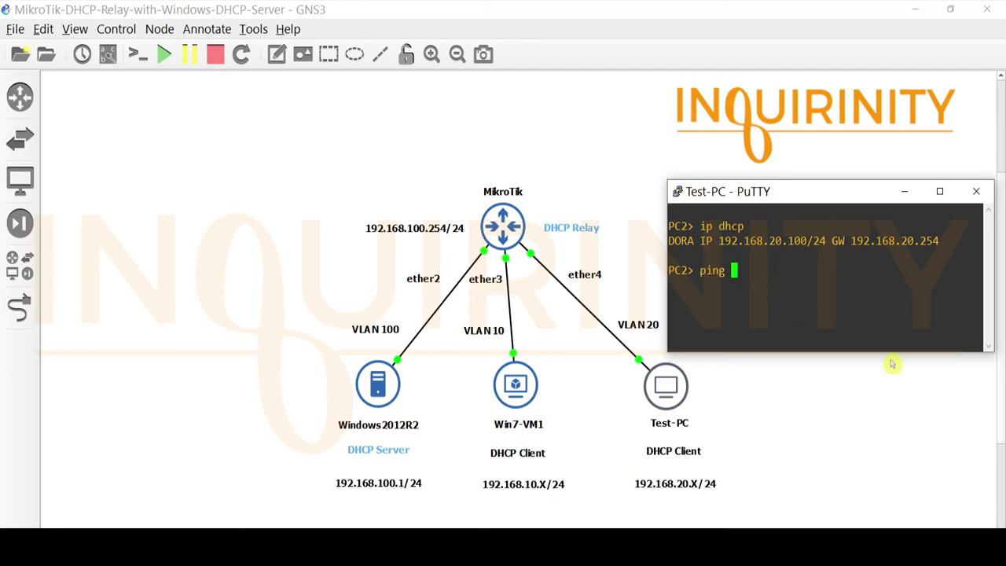
type("192.168.20.254")
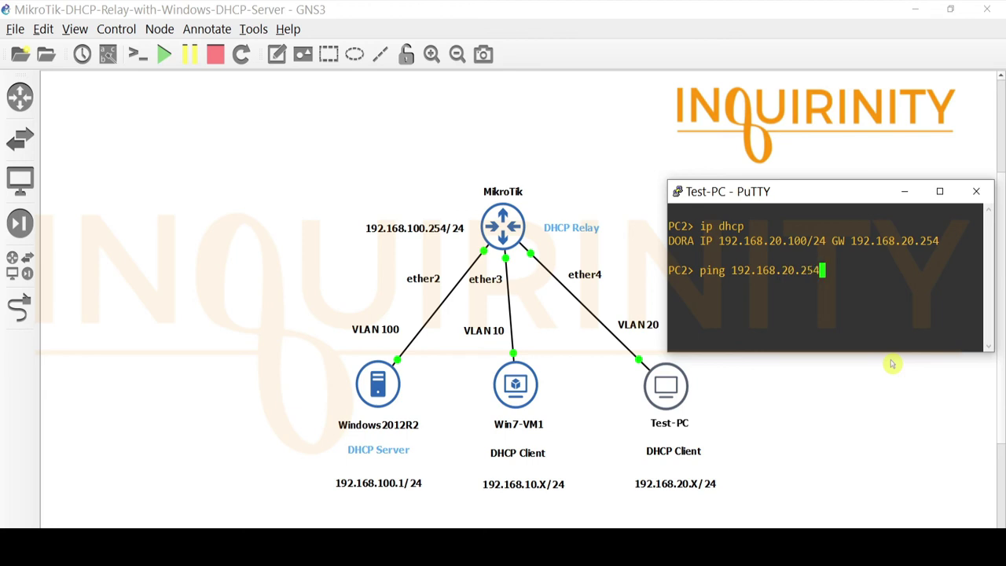
key("Return")
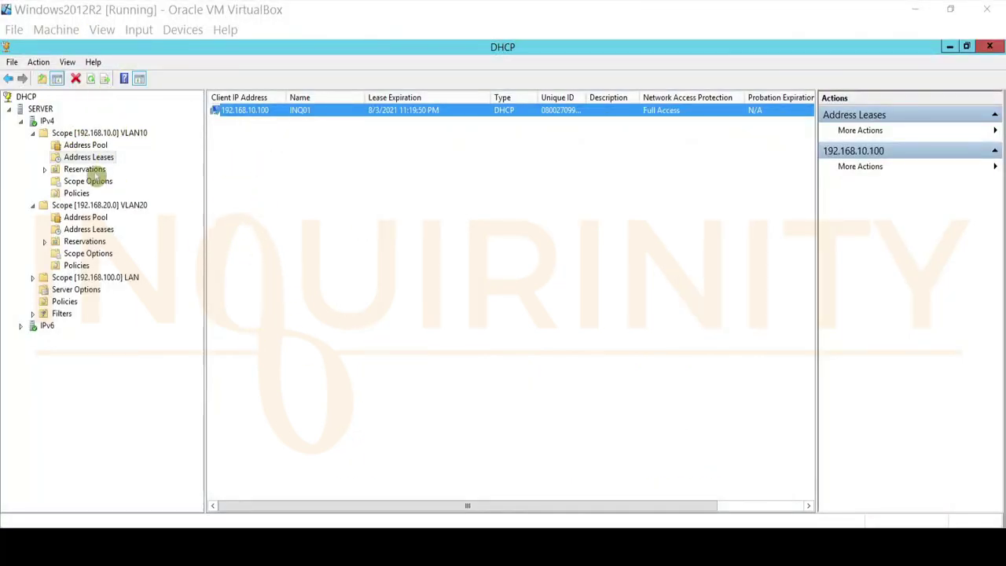
Refresh the Scope [192.168.20.0] VLAN20 Address Leases and select the PC21 192.168.20.100 lease
left_click(110, 205)
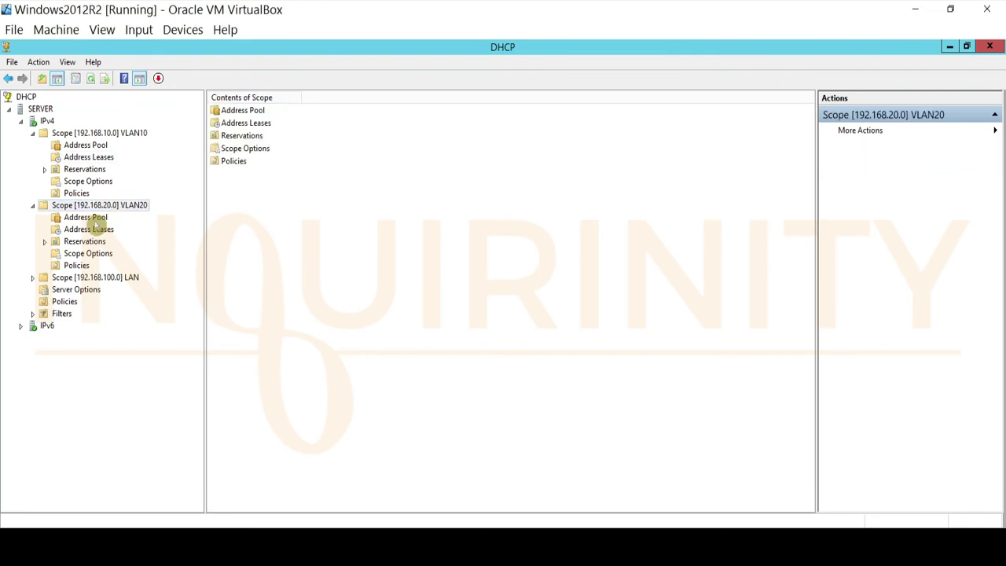
double_click(249, 128)
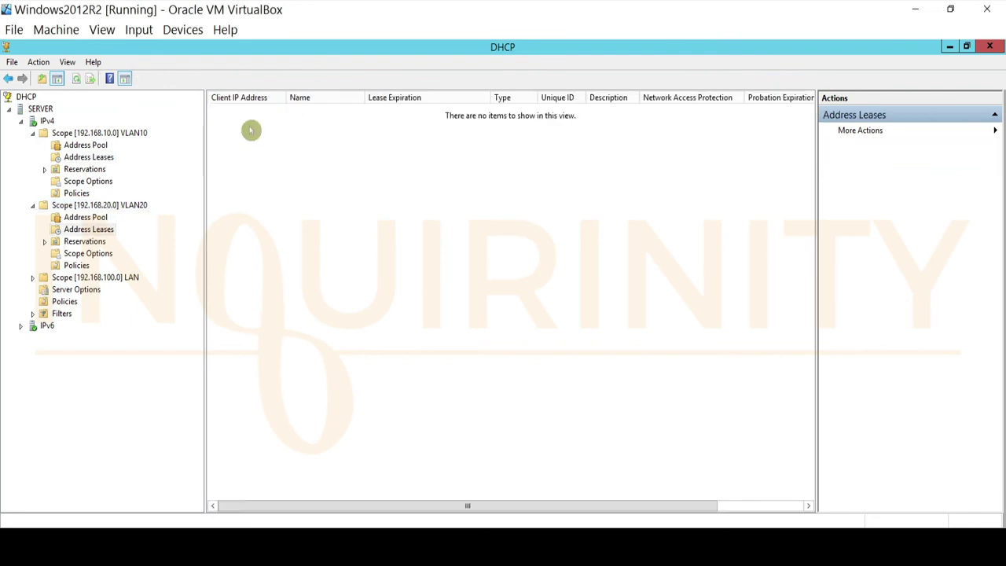
right_click(363, 186)
left_click(402, 197)
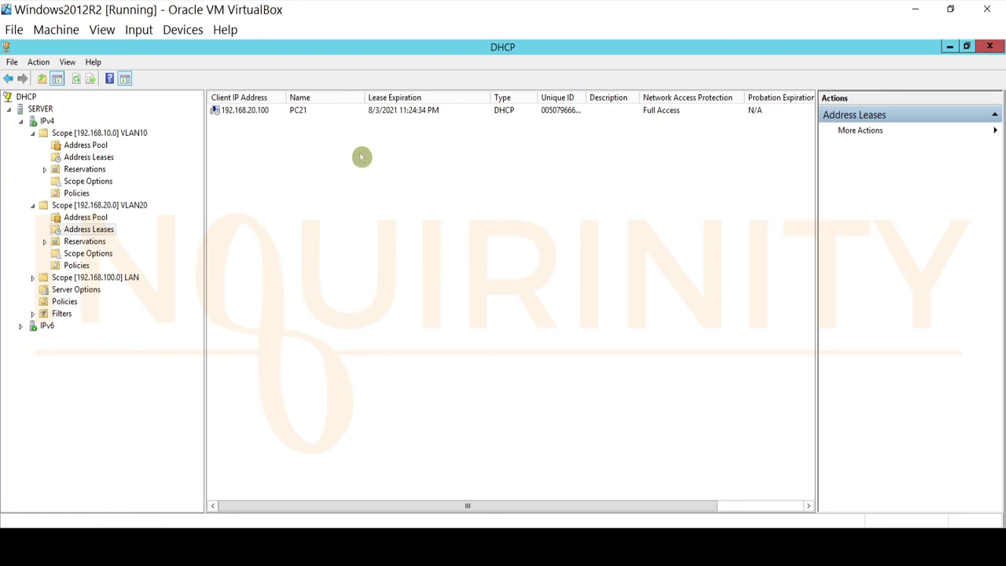
left_click(297, 112)
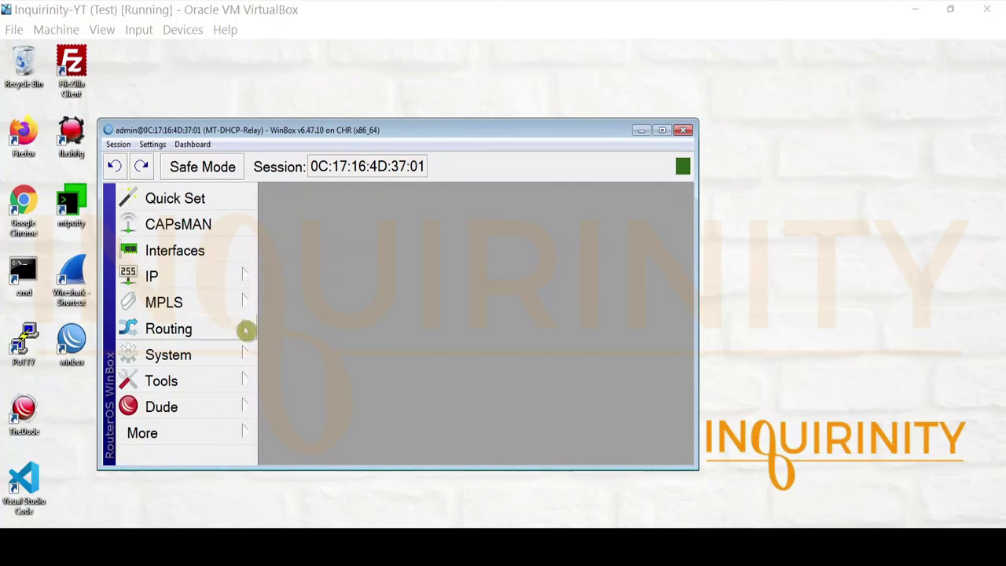
Show the VLAN20-Relay Status tab in IP > DHCP Relay: 2 requests, 2 responses
left_click(172, 279)
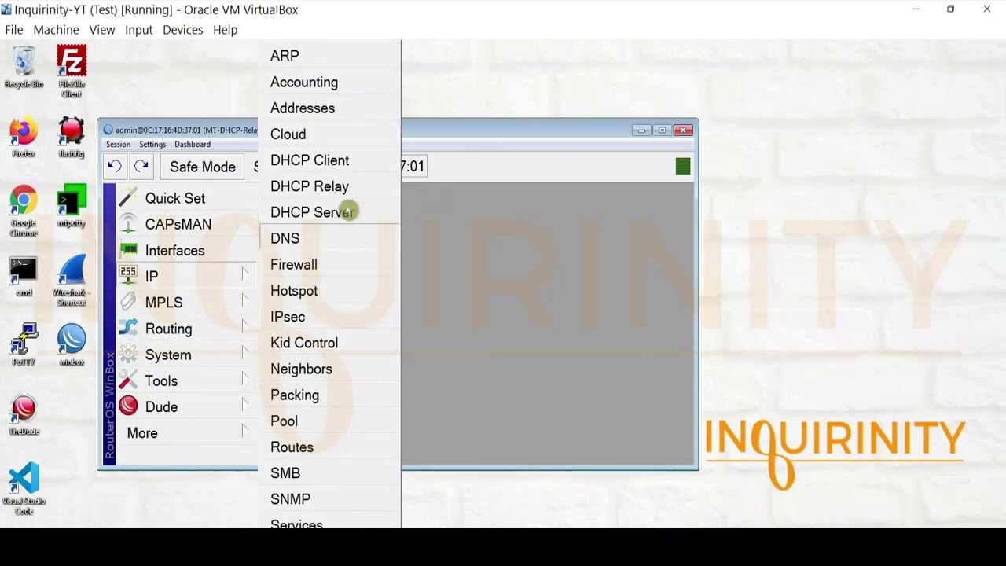
left_click(341, 189)
double_click(318, 290)
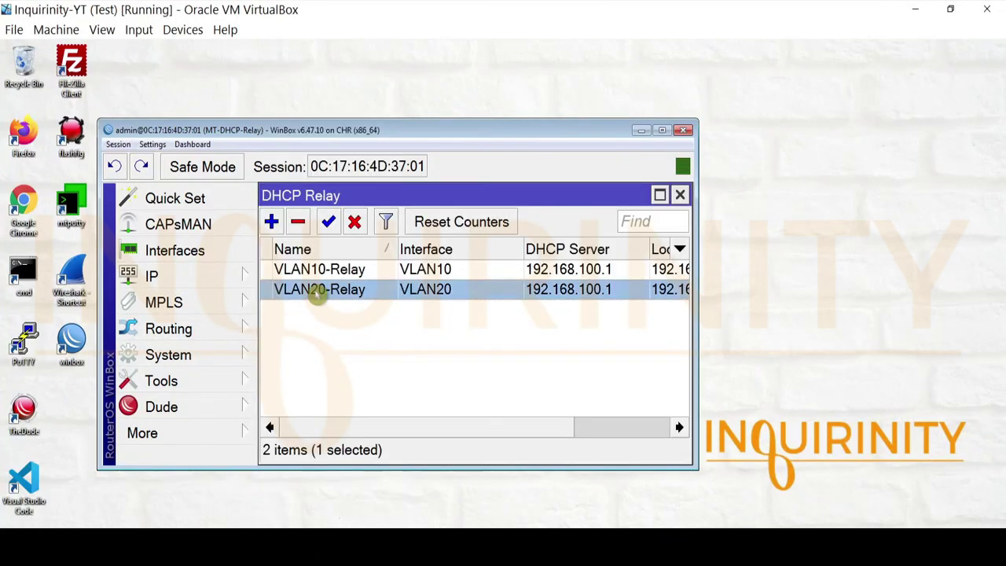
left_click(343, 224)
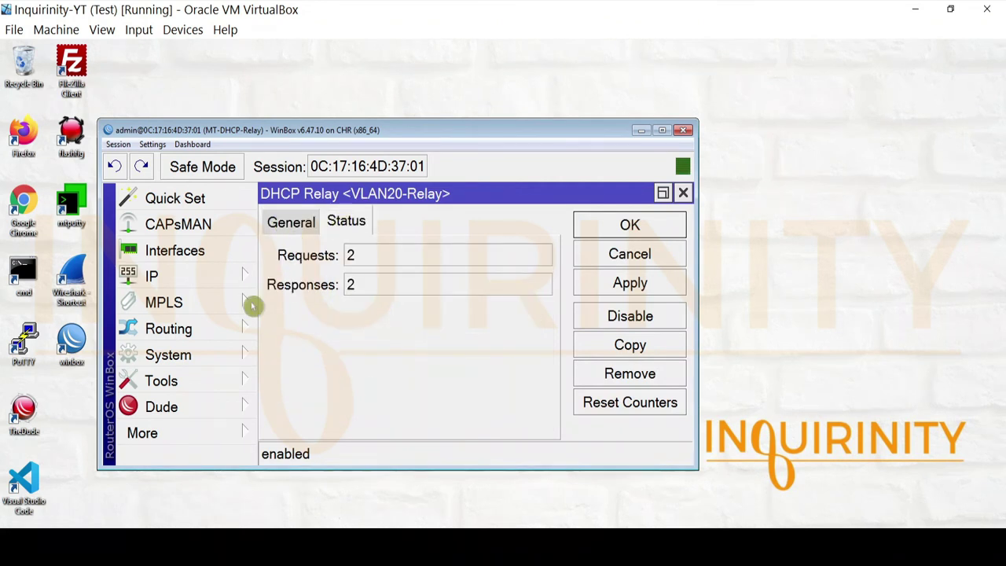